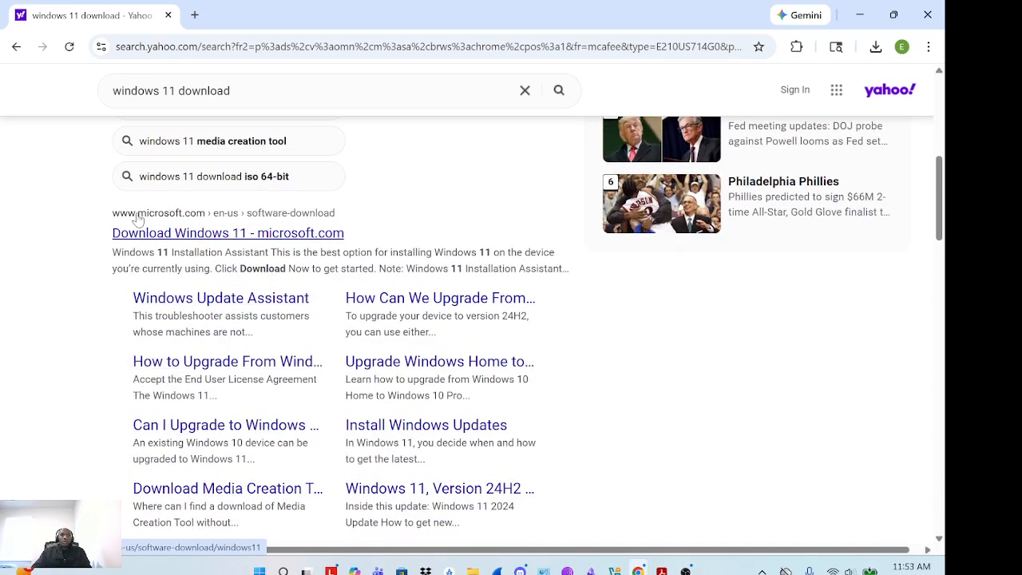
Open the 'Download Windows 11 - microsoft.com' result from the Yahoo search results
left_click(191, 235)
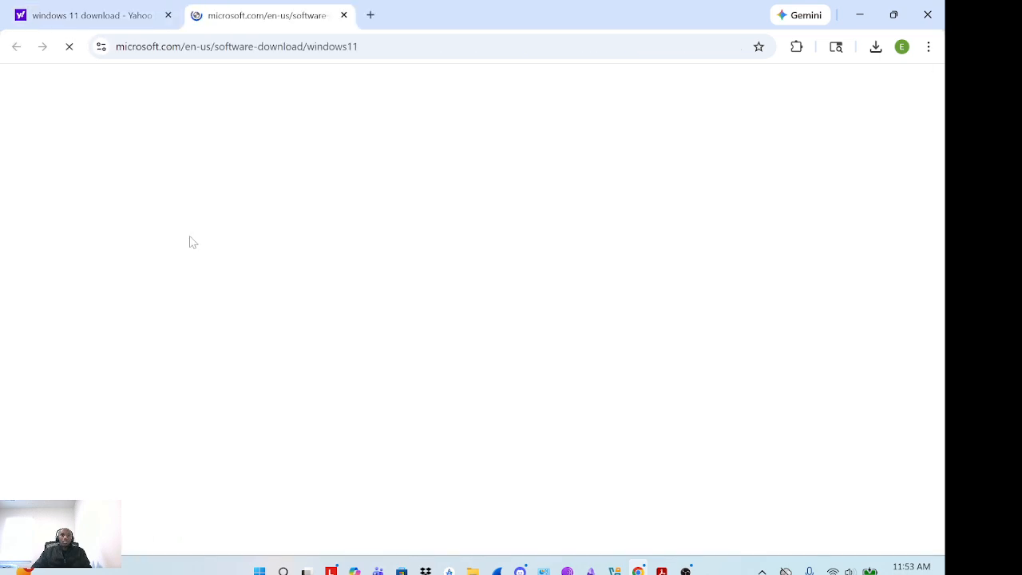
Select and confirm the Windows 11 multi-edition ISO for x64 devices
scroll(232, 289, "down", 12)
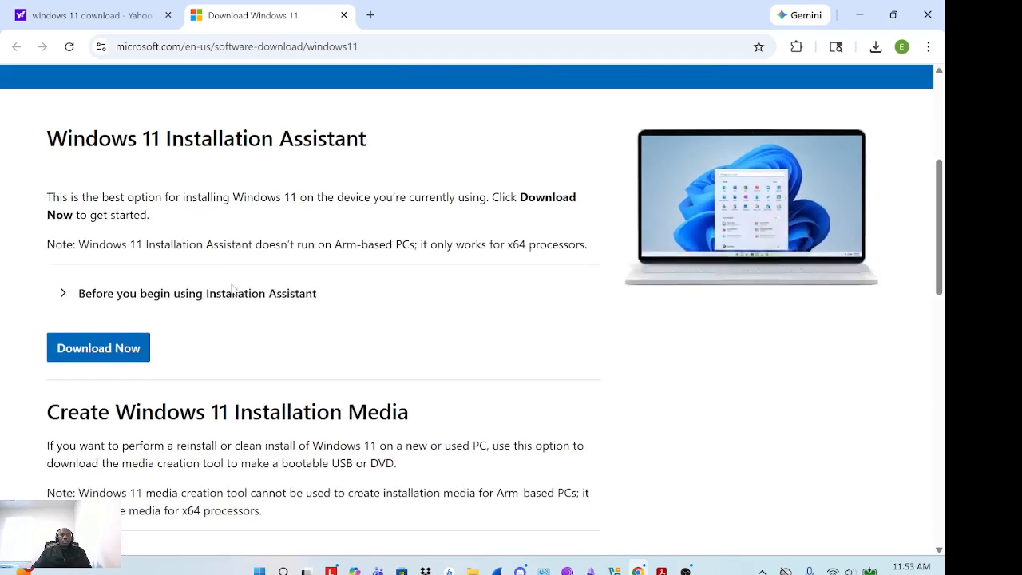
scroll(232, 290, "up", 3)
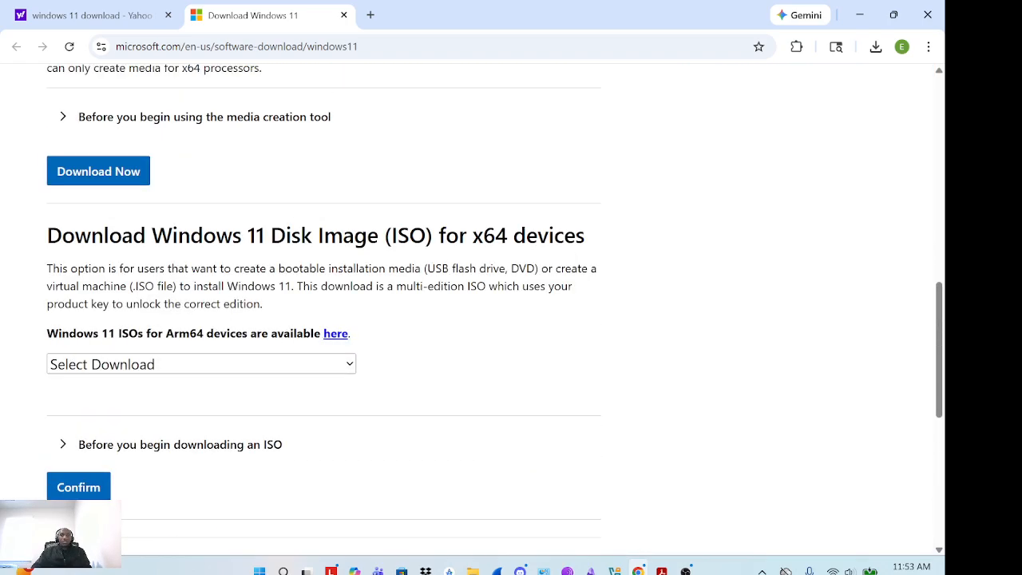
left_click(206, 365)
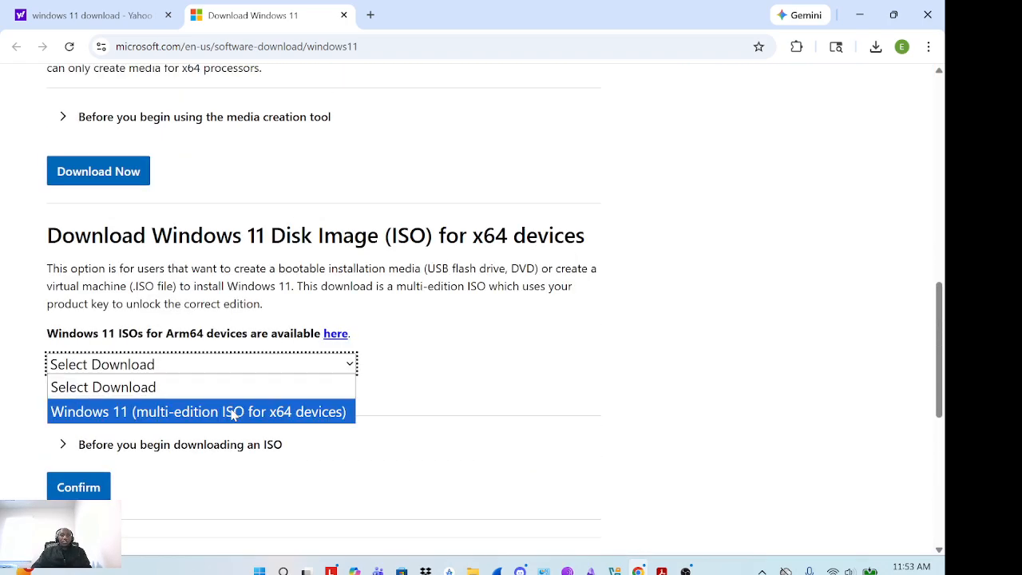
left_click(234, 411)
scroll(234, 416, "down", 2)
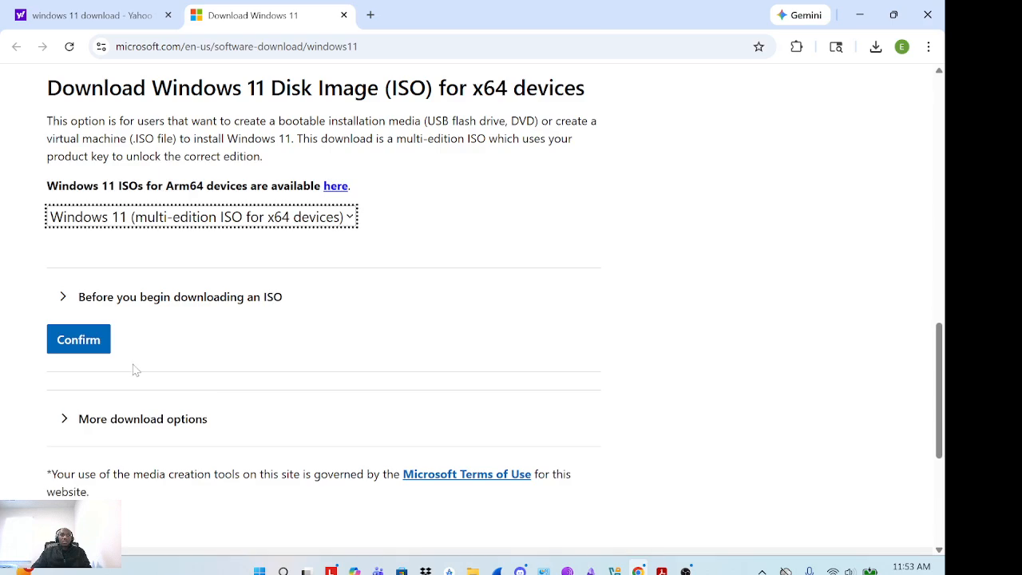
left_click(86, 347)
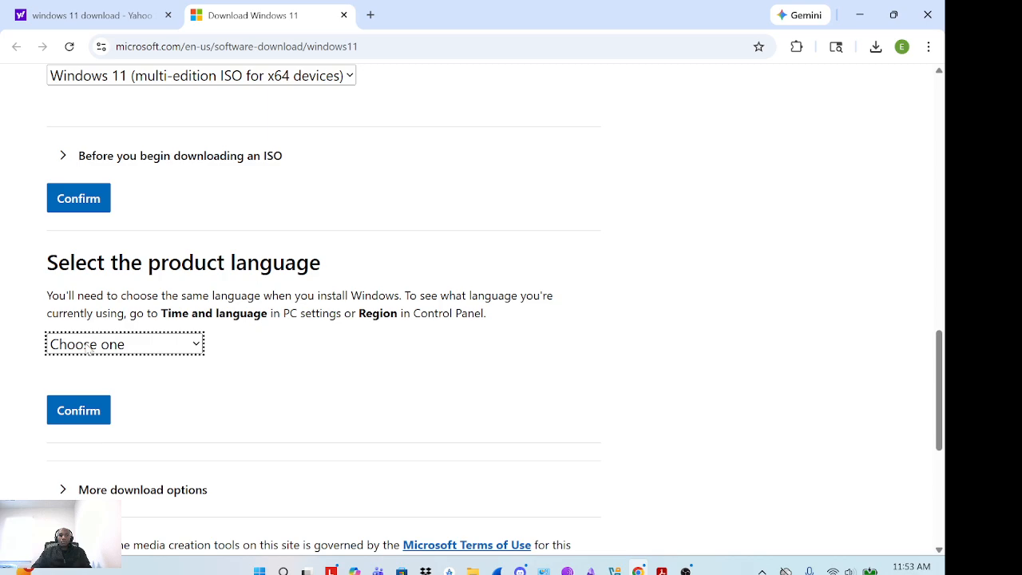
Choose English (United States) as the product language and confirm it
scroll(288, 343, "down", 1)
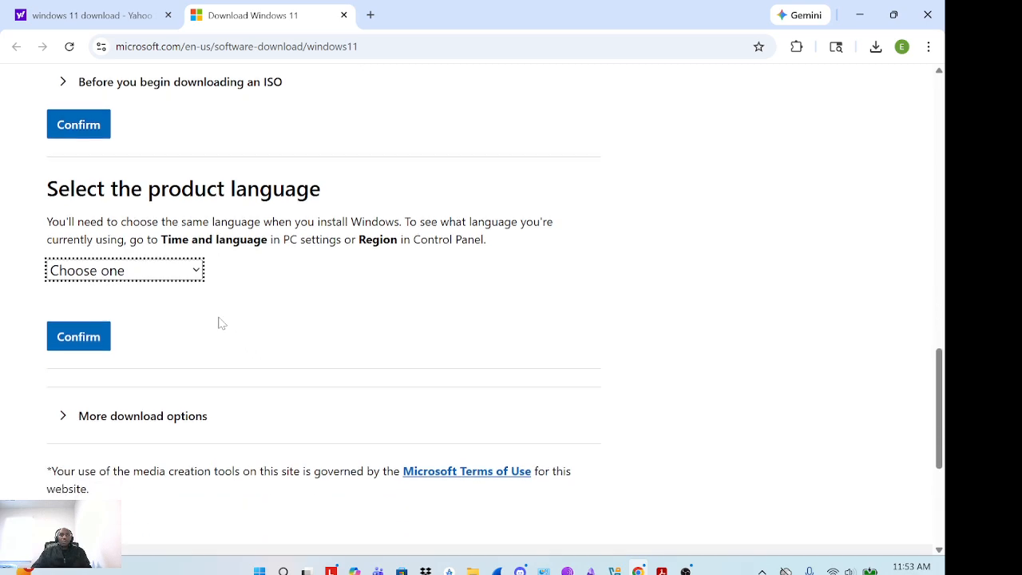
left_click(147, 272)
scroll(315, 295, "down", 2)
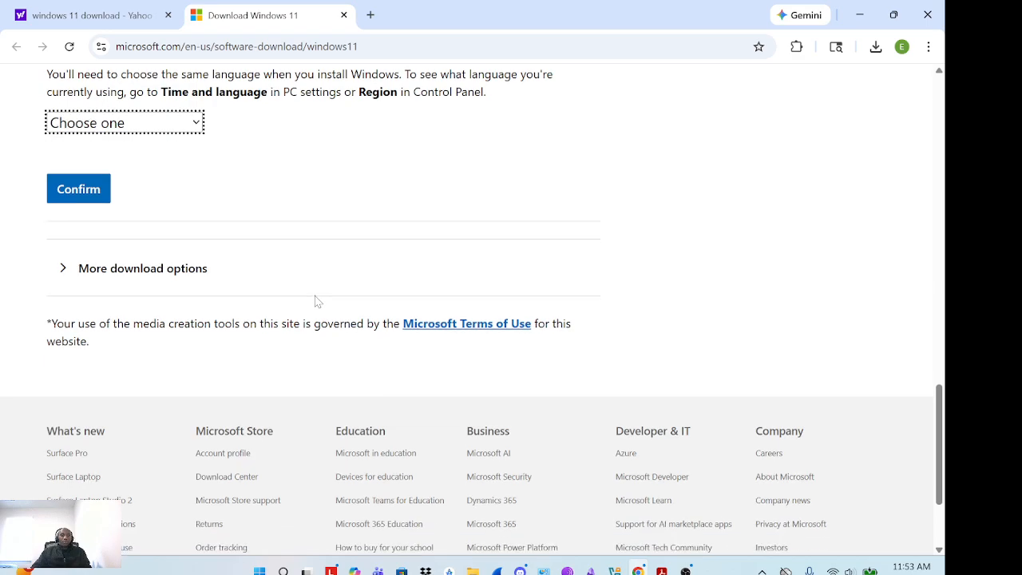
left_click(196, 120)
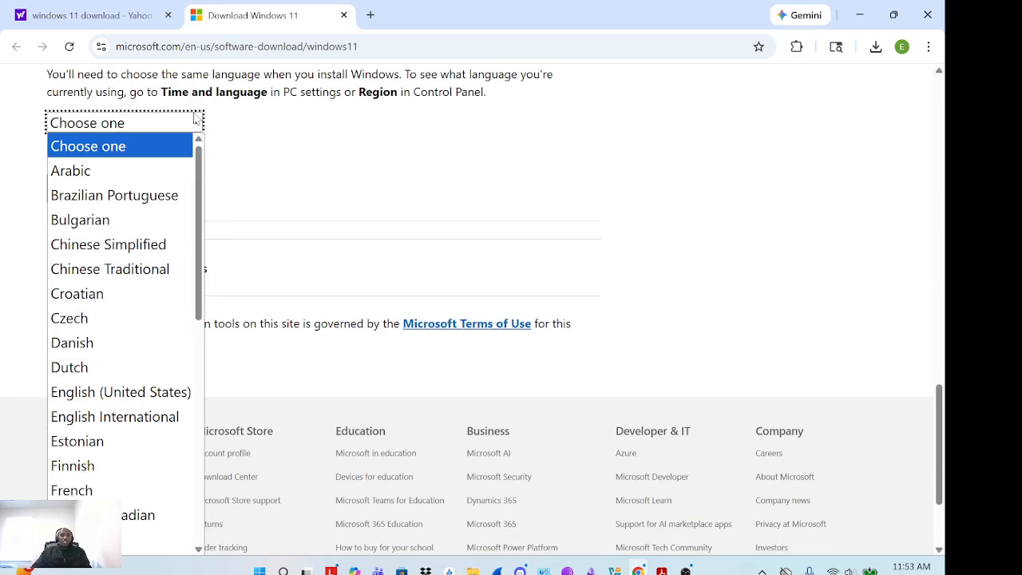
left_click(134, 404)
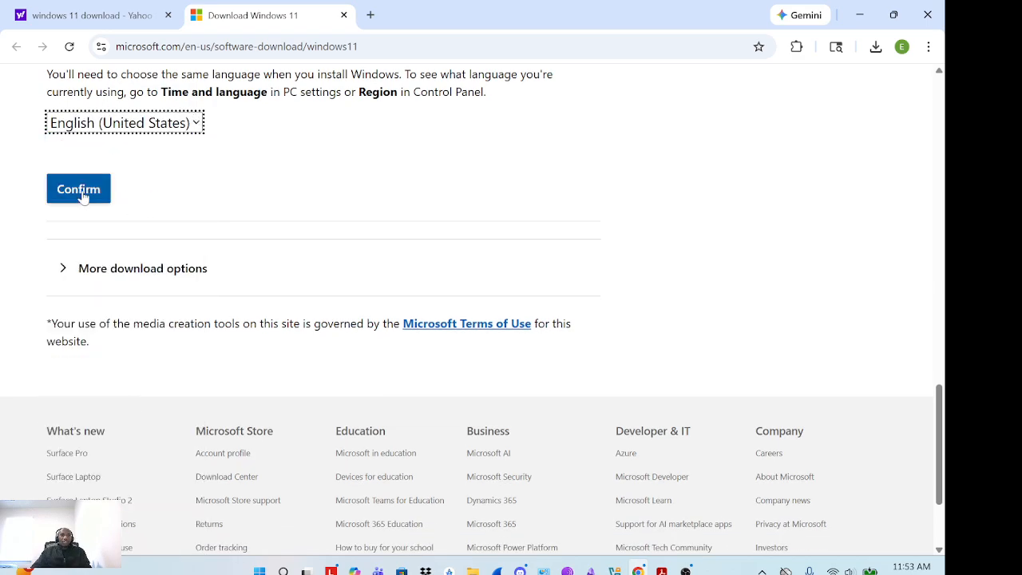
scroll(120, 179, "up", 1)
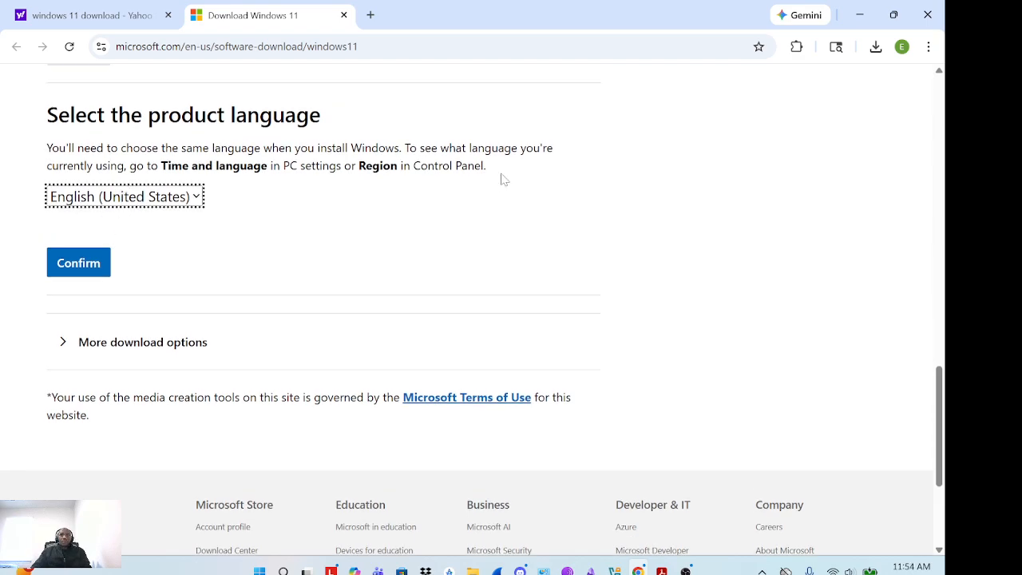
left_click(81, 263)
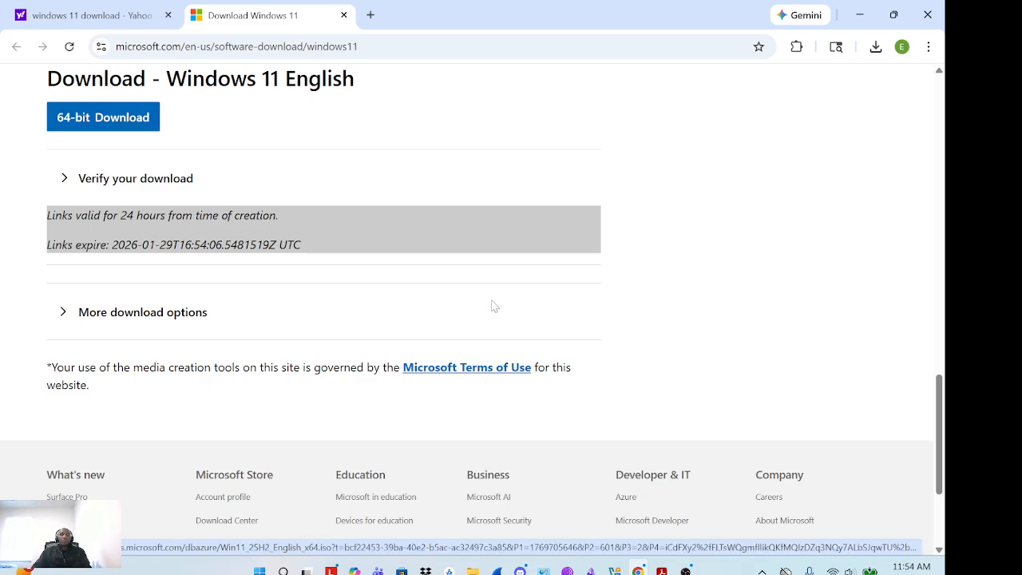
In VirtualBox Manager, create a new VM named Win11 and browse for its ISO via Other...
mouse_move(614, 569)
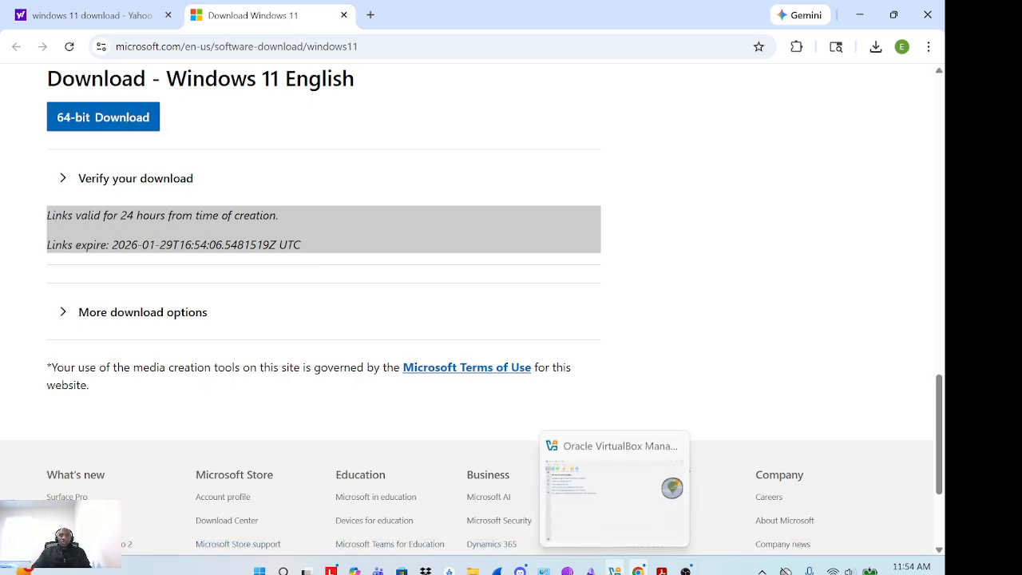
left_click(604, 519)
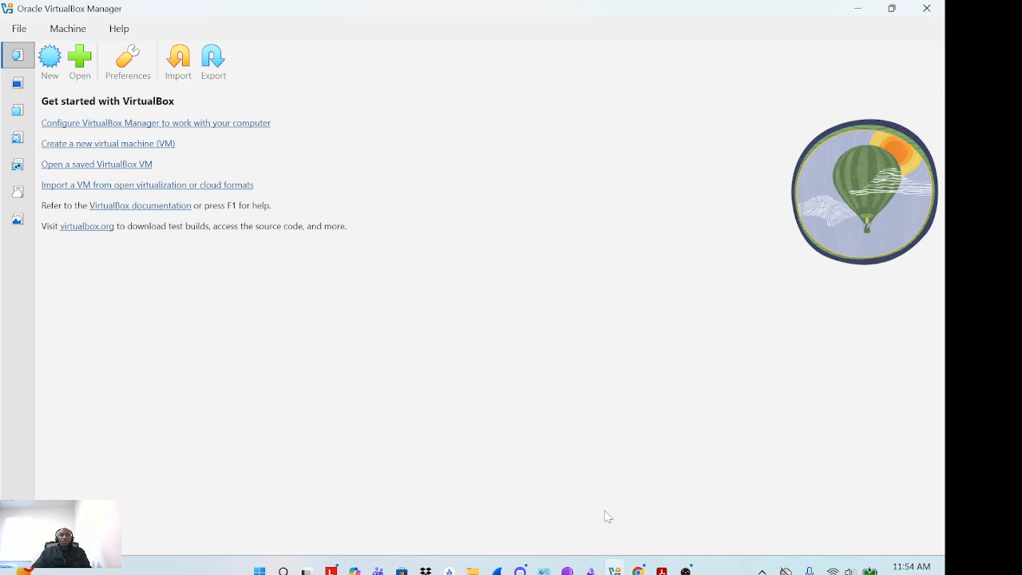
left_click(50, 60)
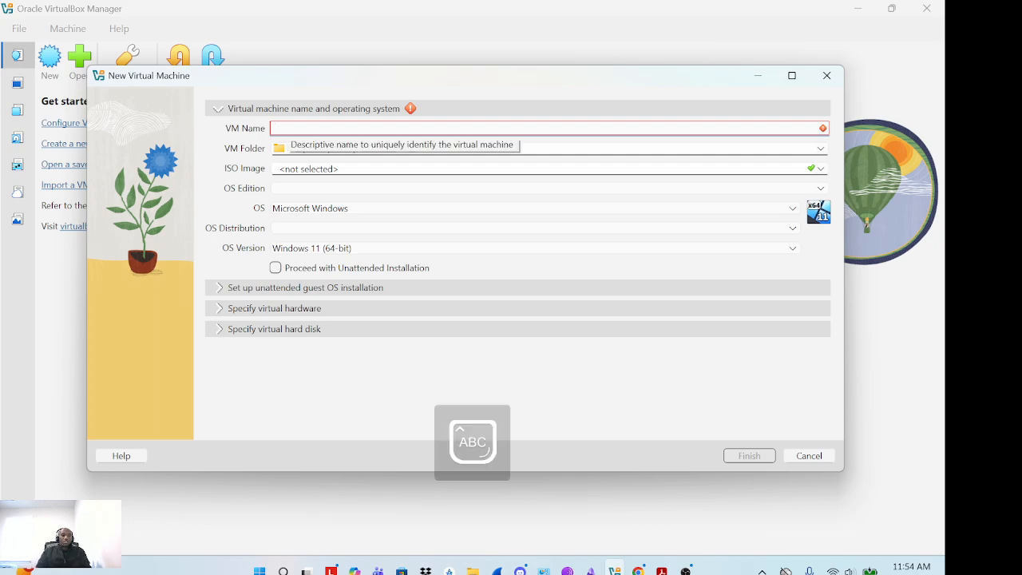
type("Win11")
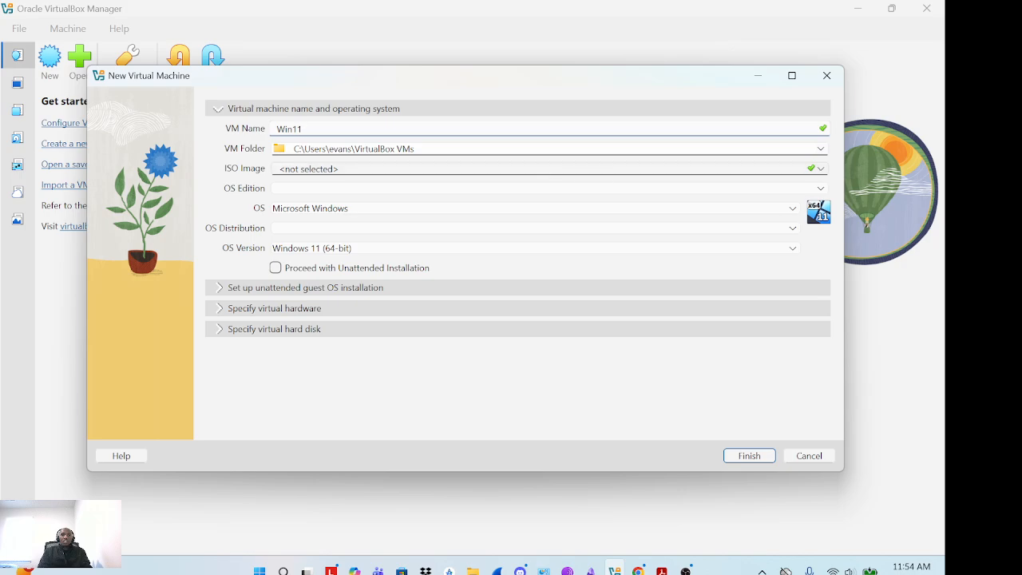
left_click(825, 171)
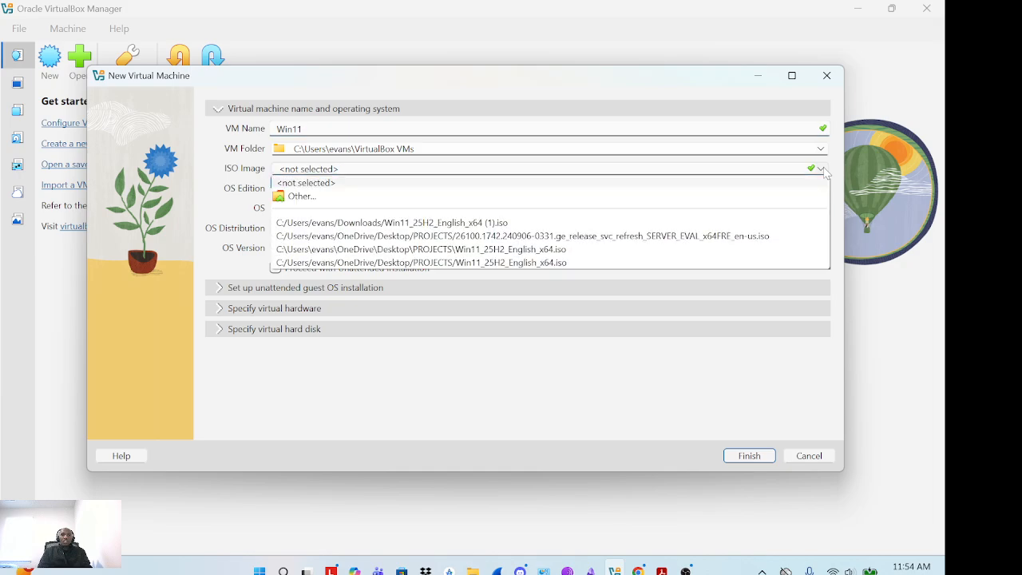
left_click(307, 197)
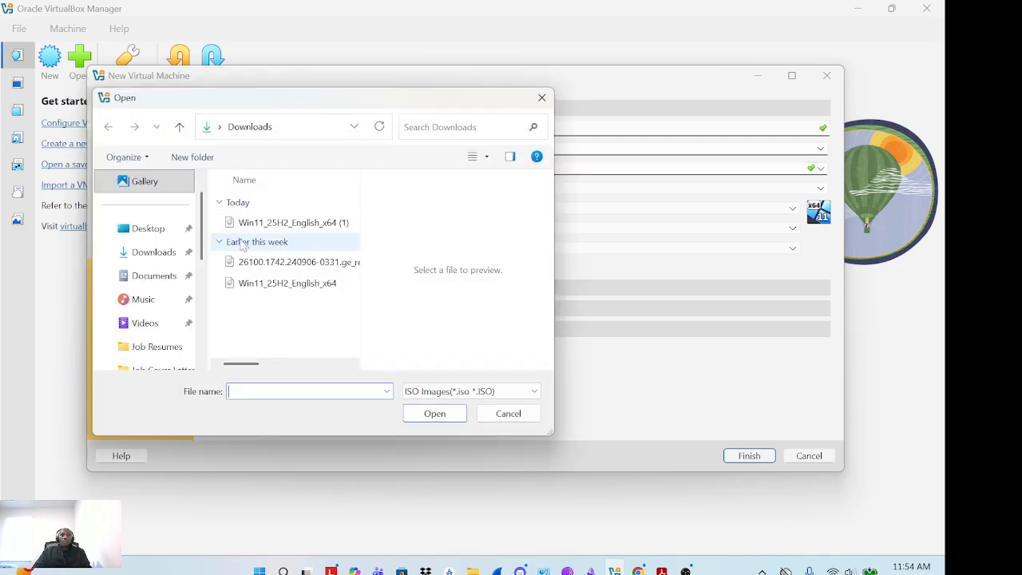
Attach Win11_25H2_English_x64 (1).iso from the Downloads folder as the ISO image
left_click(155, 253)
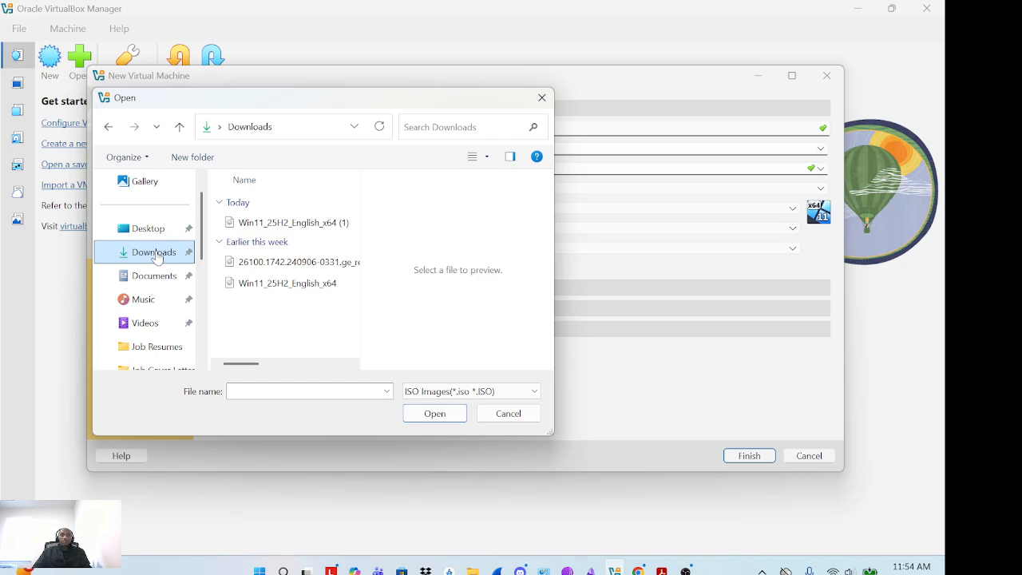
left_click(293, 224)
left_click(432, 415)
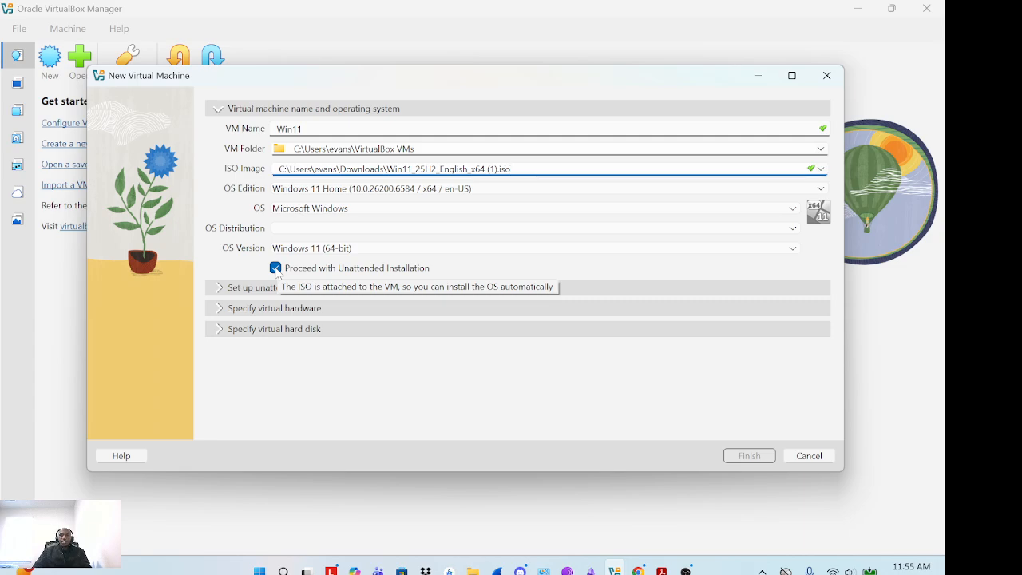
Disable unattended installation and check the hardware: 4096 MB memory, 2 CPUs, EFI enabled
left_click(276, 269)
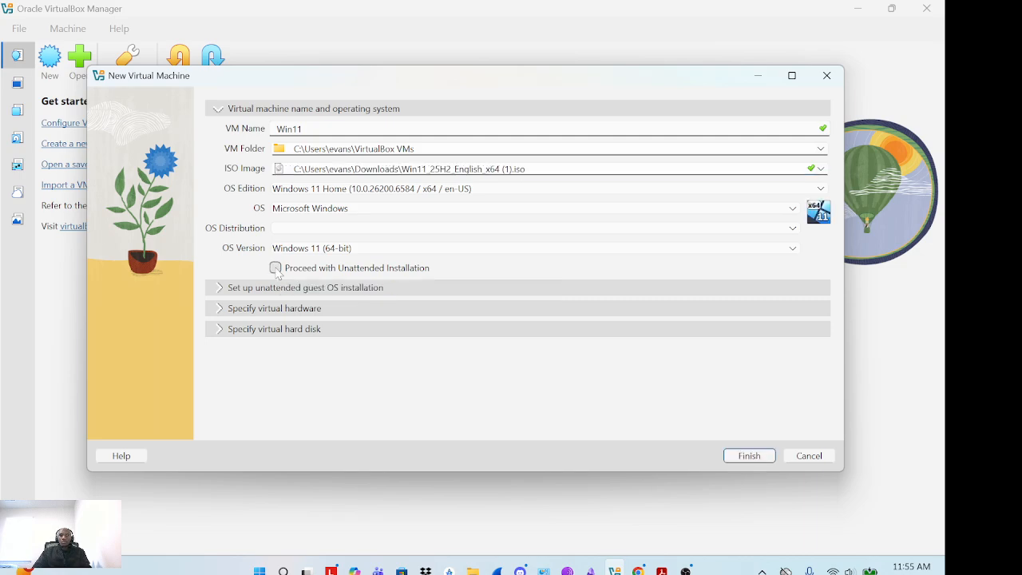
left_click(219, 311)
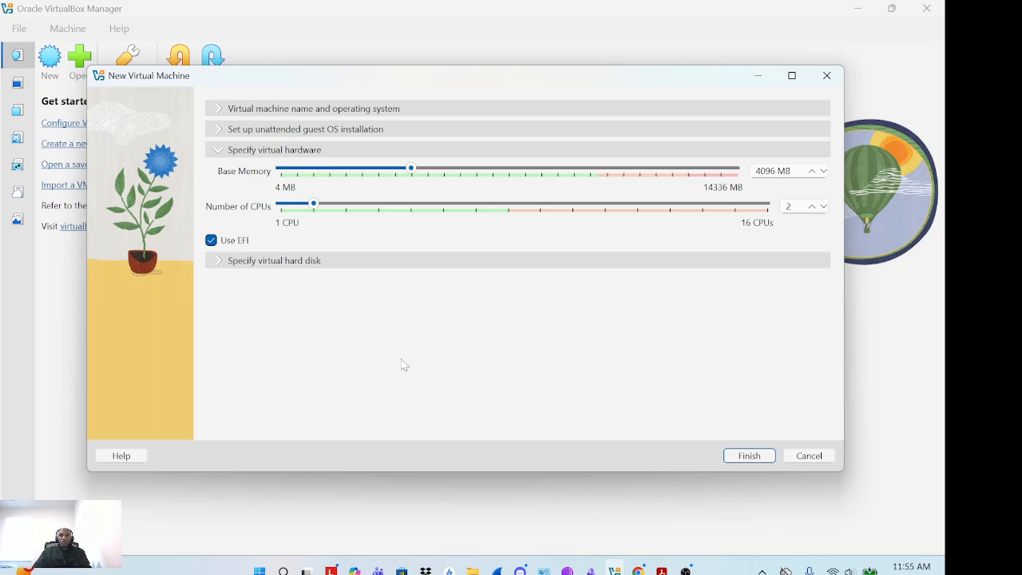
Keep a new 80 GB VDI virtual hard disk and finish creating Win11
left_click(218, 263)
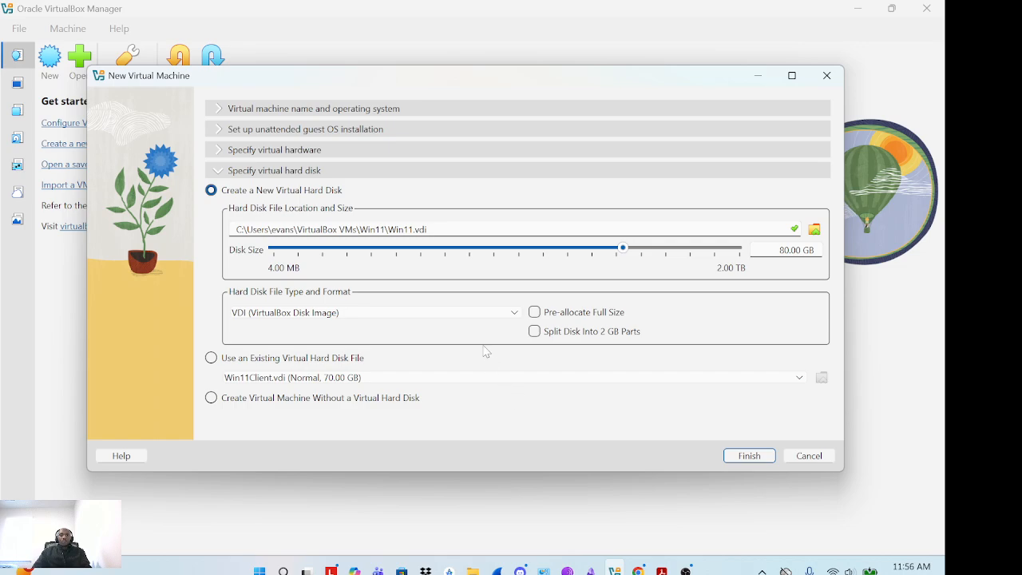
left_click(758, 458)
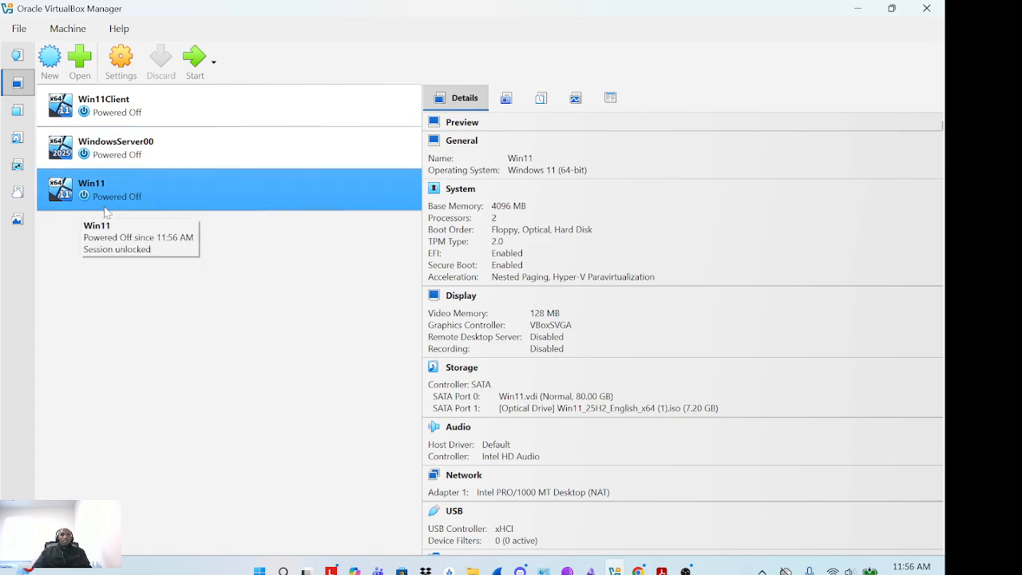
Launch the Win11 machine with Start with GUI from its context menu
right_click(146, 190)
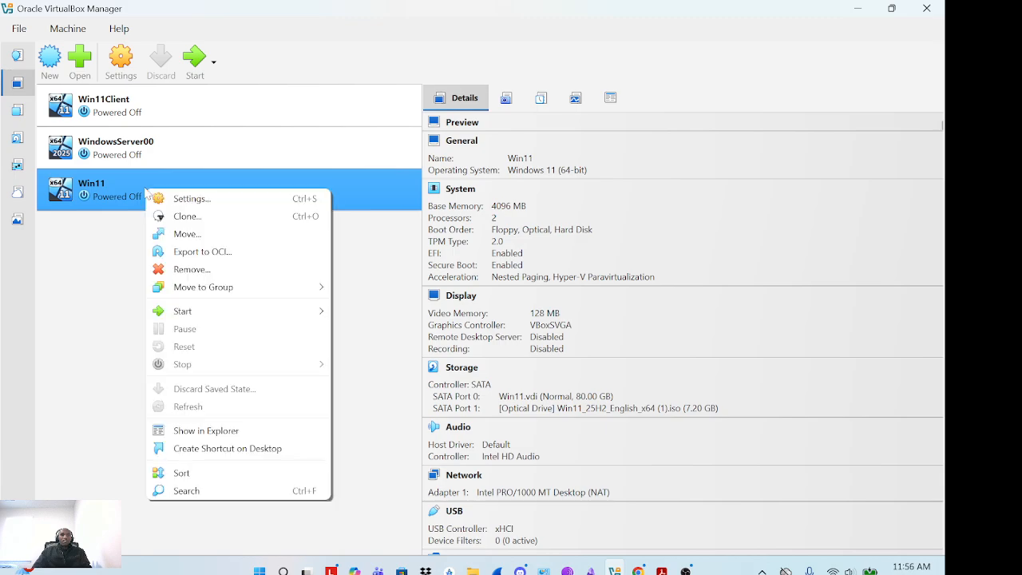
mouse_move(210, 316)
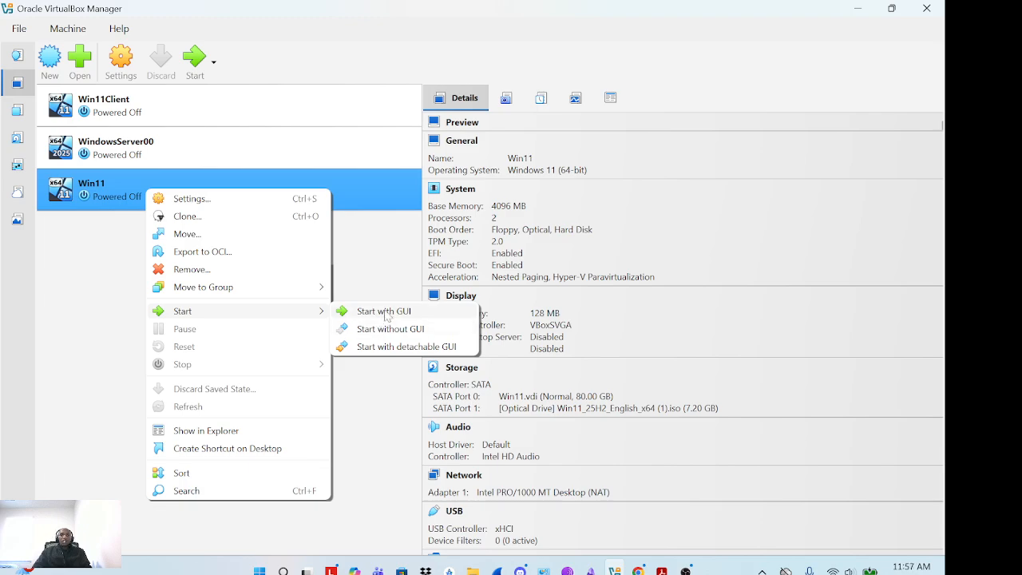
left_click(384, 313)
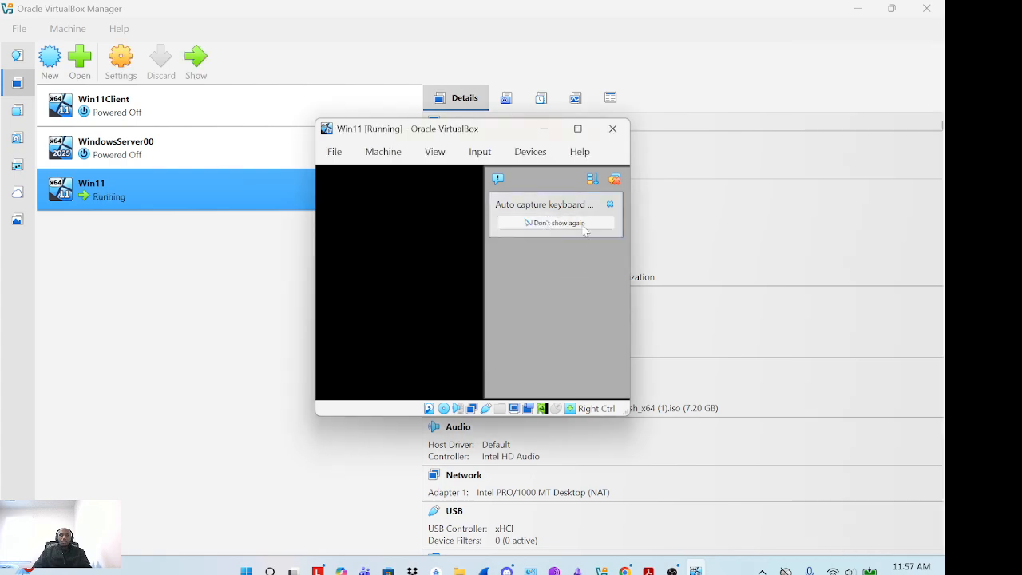
Maximize the Win11 VM window and dismiss the Auto capture keyboard notification
left_click(578, 129)
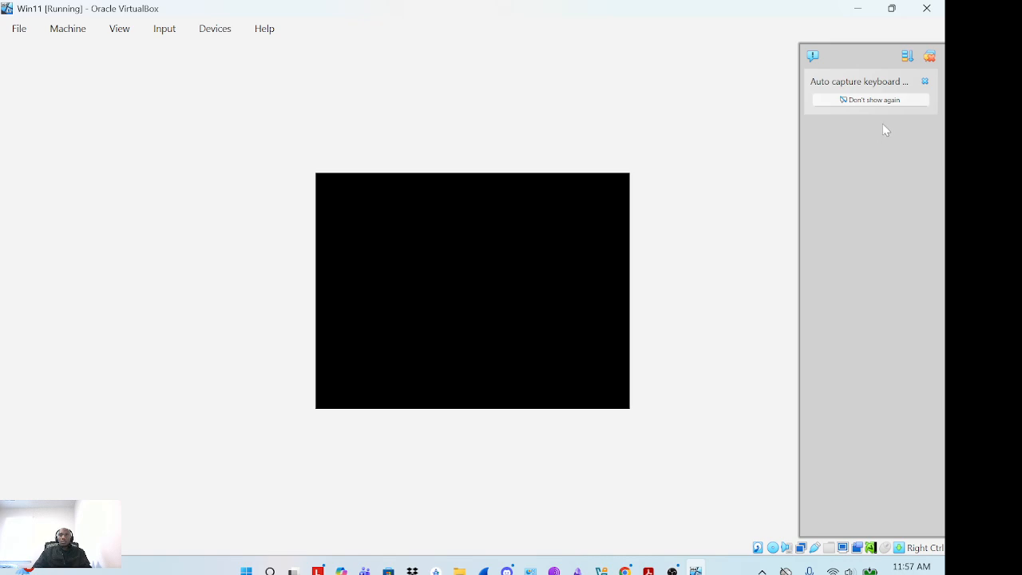
left_click(925, 81)
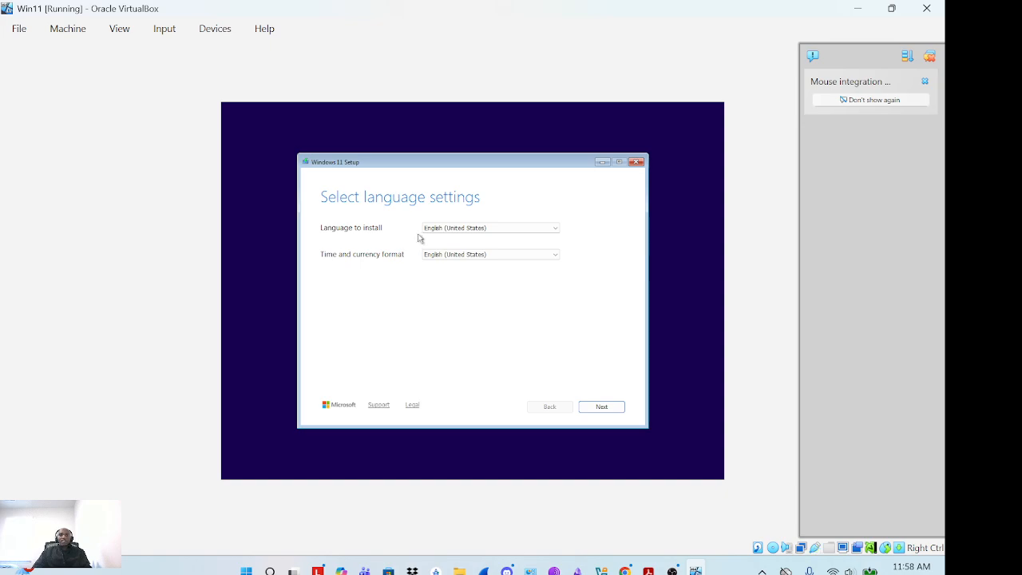
Accept English (US) language and keyboard, install Windows 11 without a product key, choosing Windows 11 Pro
left_click(605, 408)
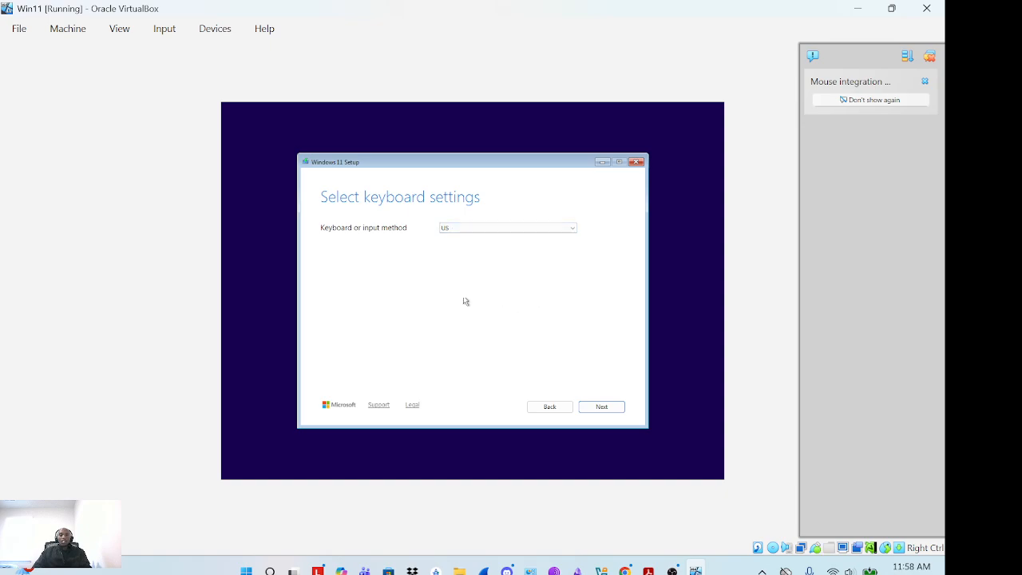
left_click(603, 408)
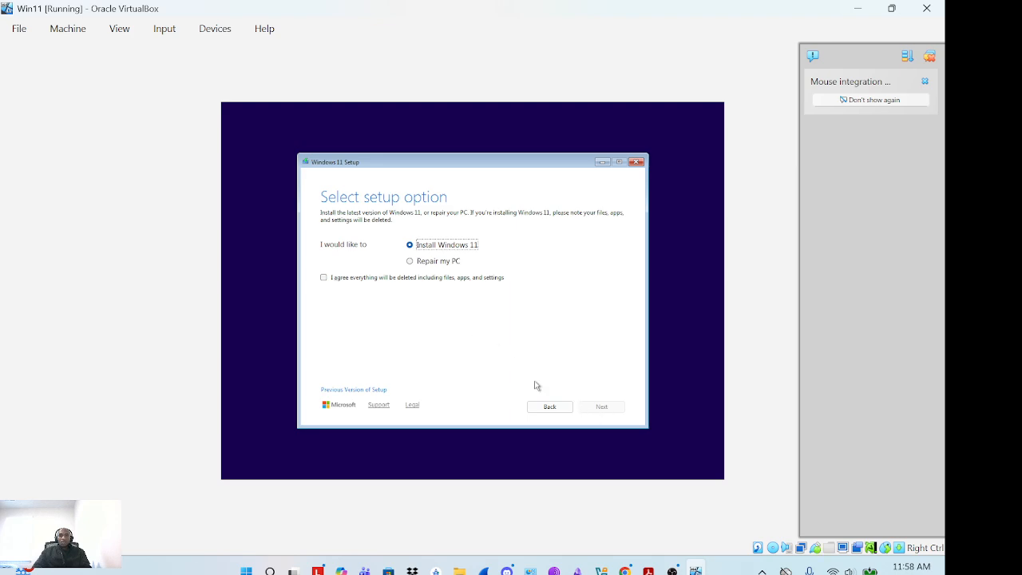
left_click(327, 279)
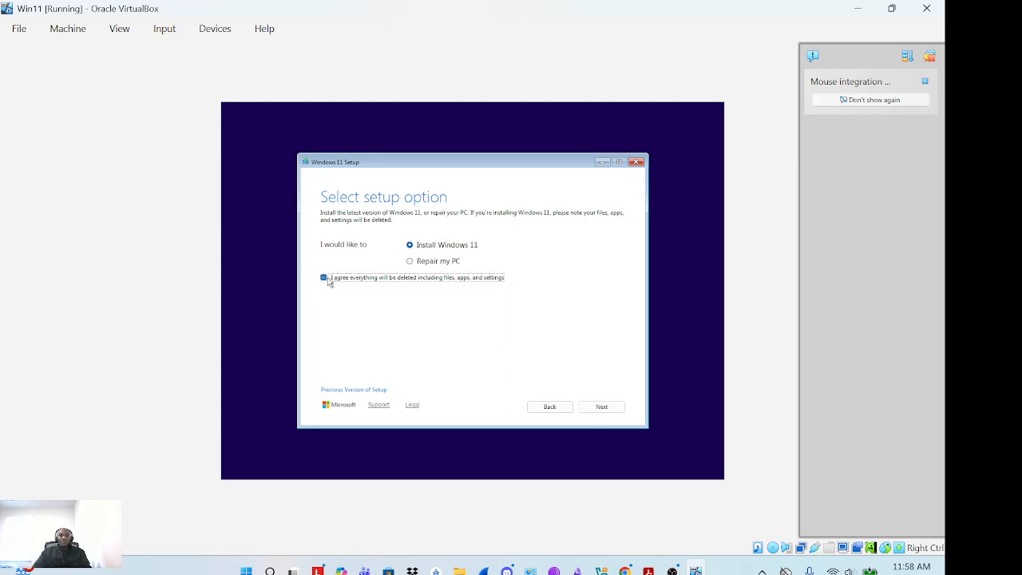
left_click(616, 408)
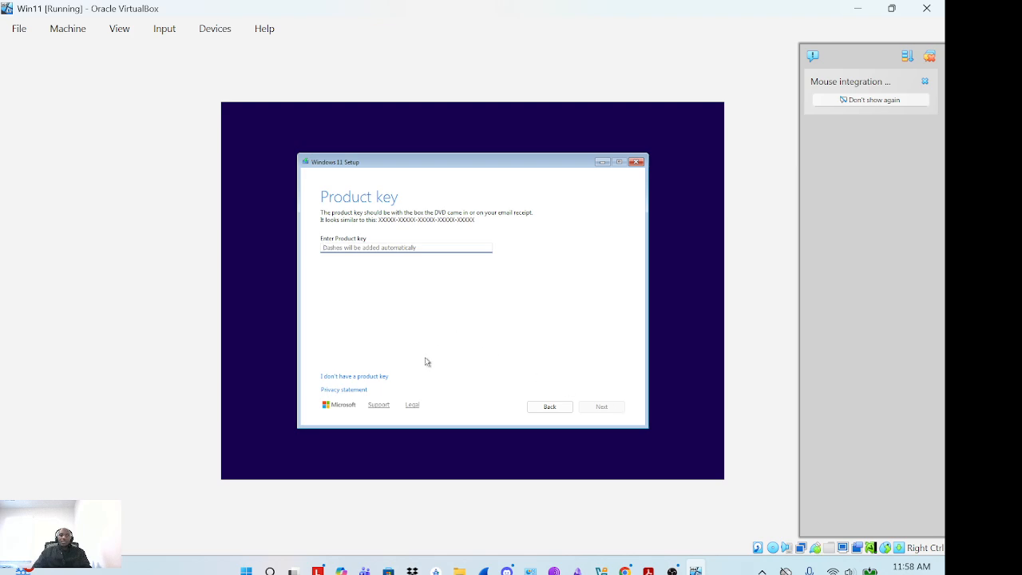
left_click(340, 379)
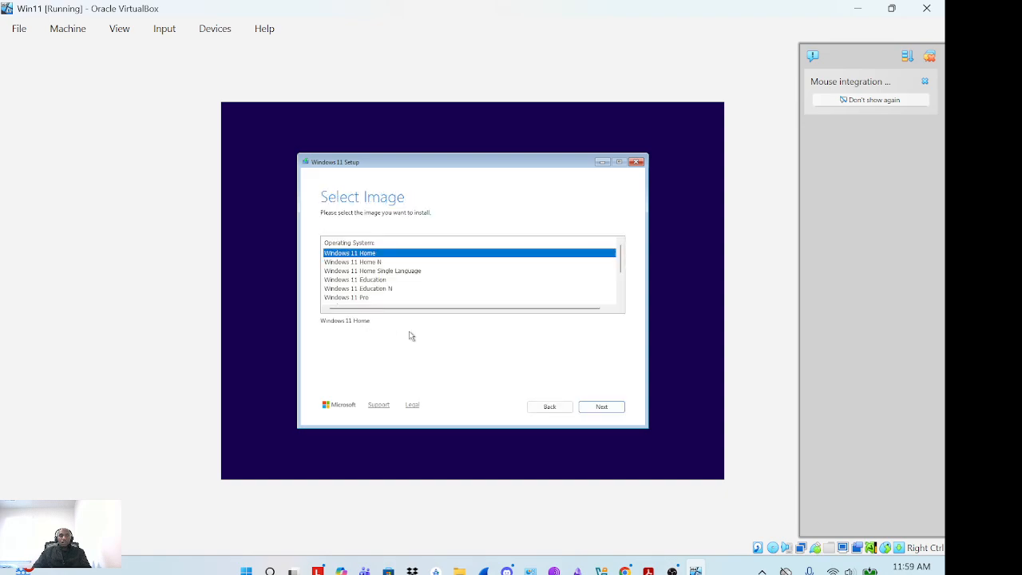
left_click(362, 298)
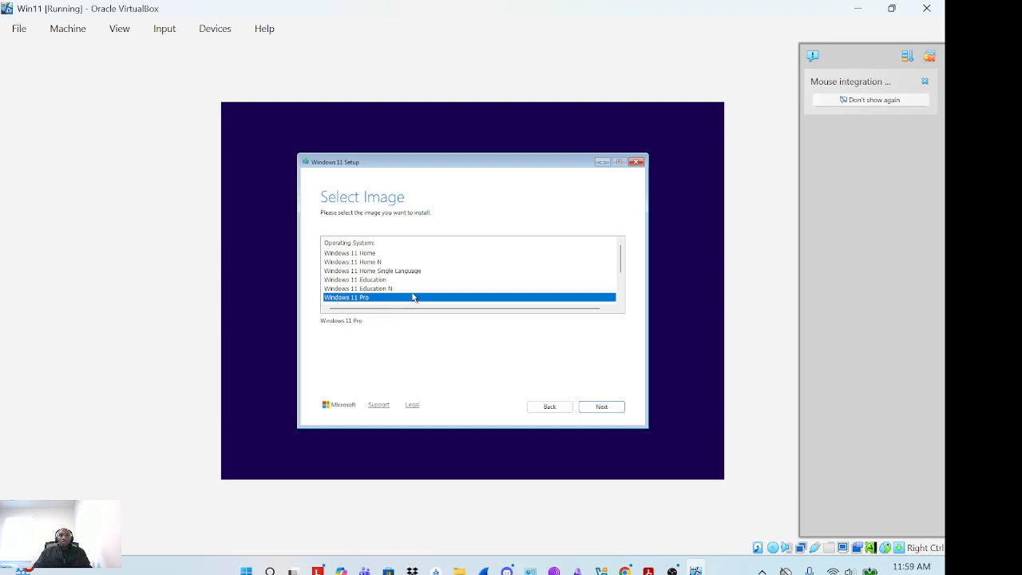
Confirm Windows 11 Pro on the Select Image page and continue to the license terms
scroll(447, 297, "down", 1)
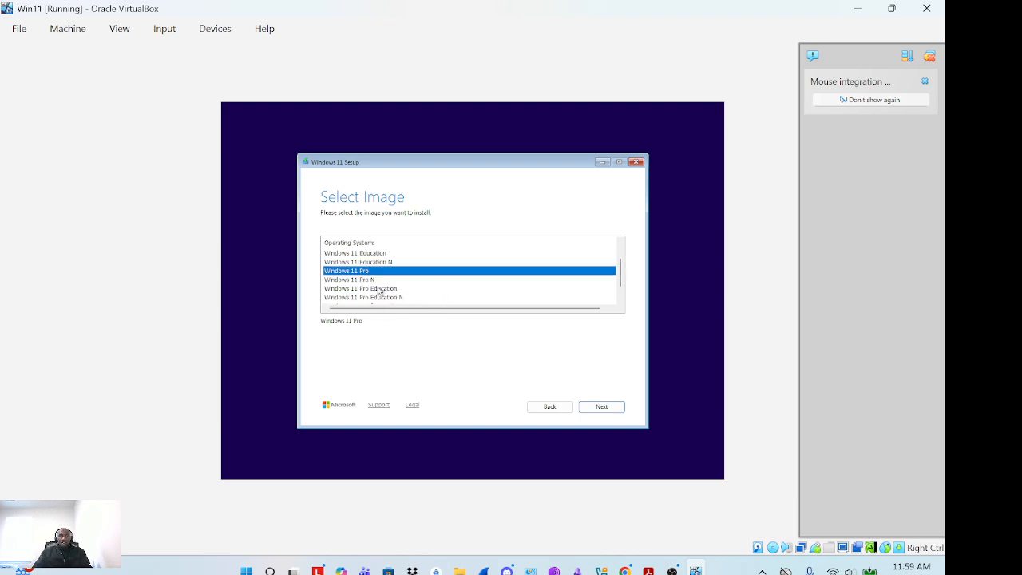
scroll(426, 275, "up", 1)
scroll(430, 270, "down", 2)
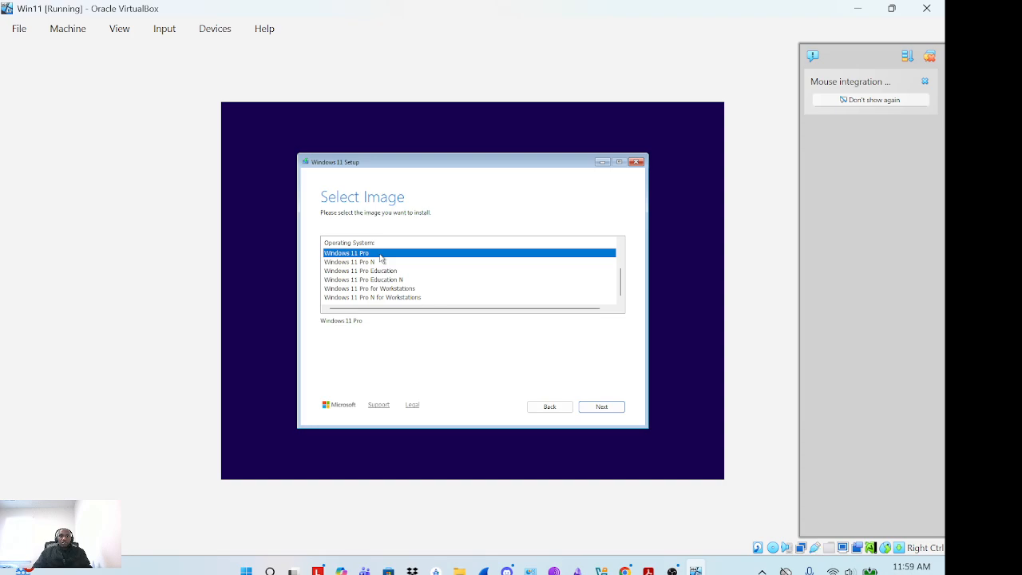
left_click(602, 408)
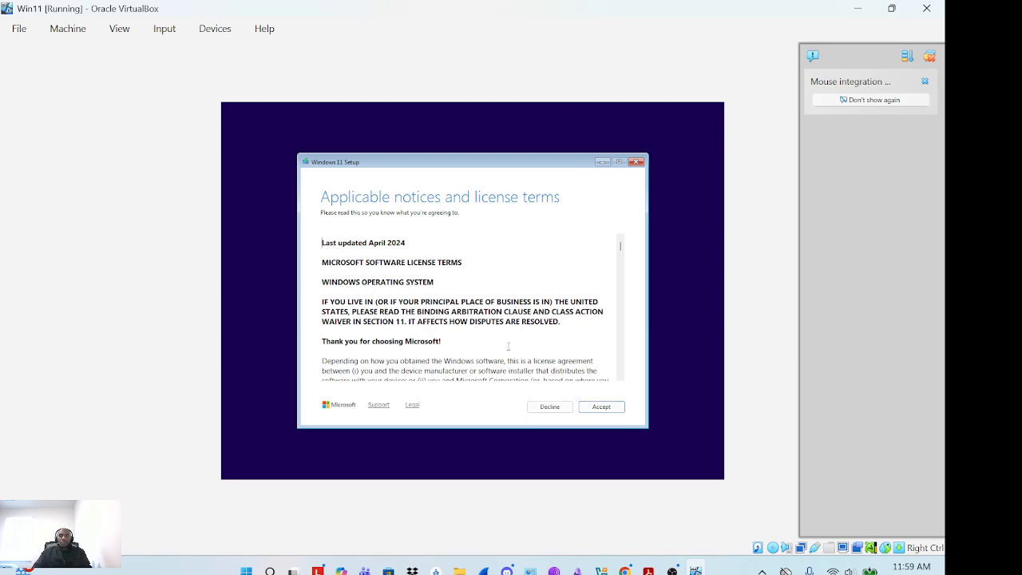
Accept the license terms and install Windows 11 Pro on Disk 0's 80 GB unallocated space
scroll(507, 345, "down", 15)
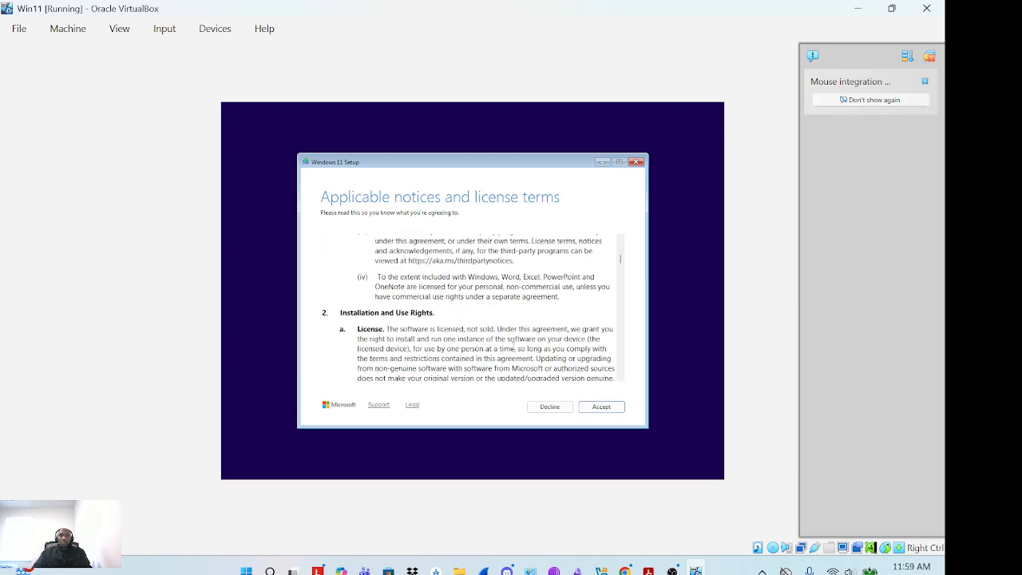
scroll(511, 345, "down", 15)
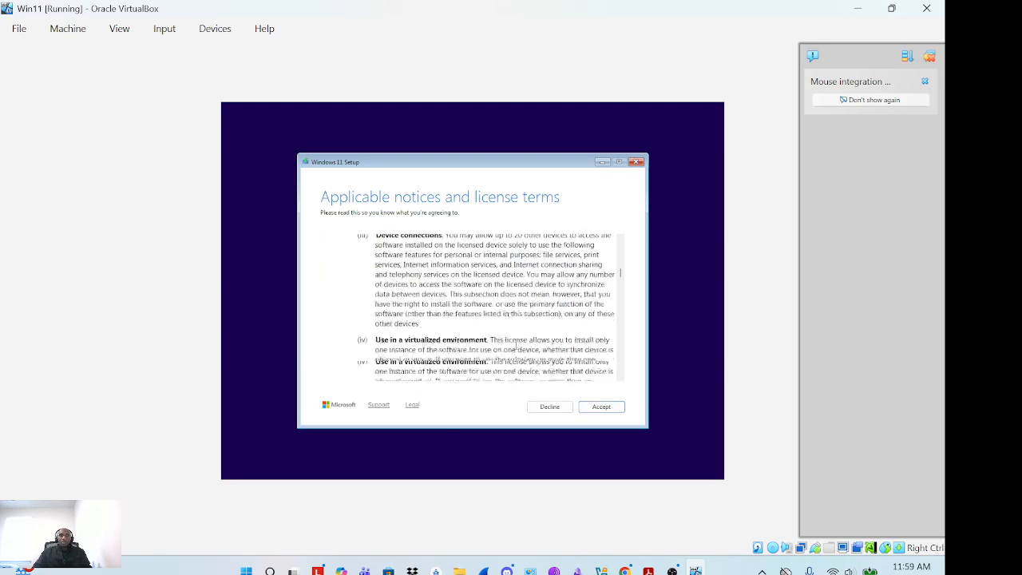
left_click(605, 407)
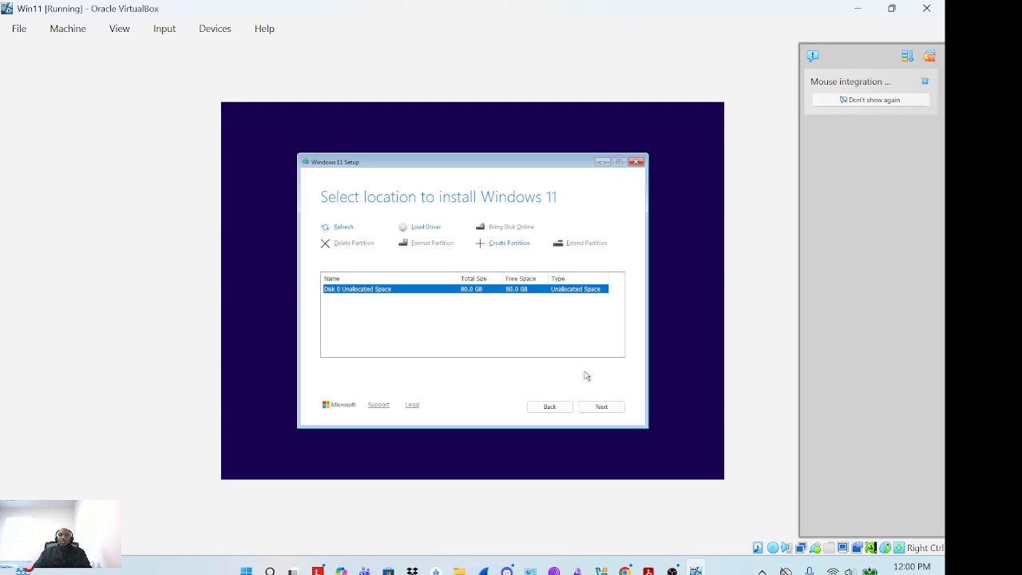
left_click(608, 408)
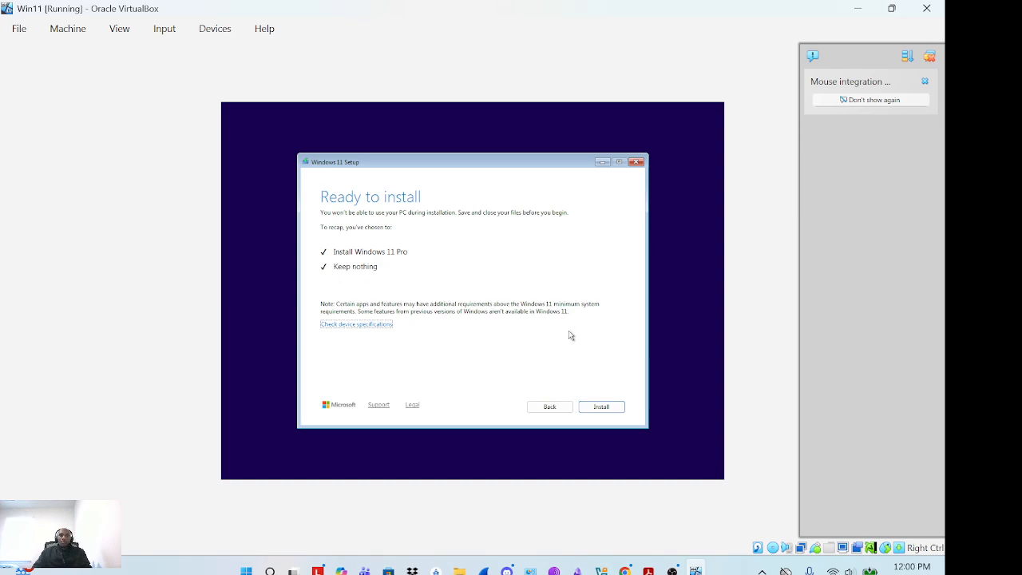
left_click(603, 409)
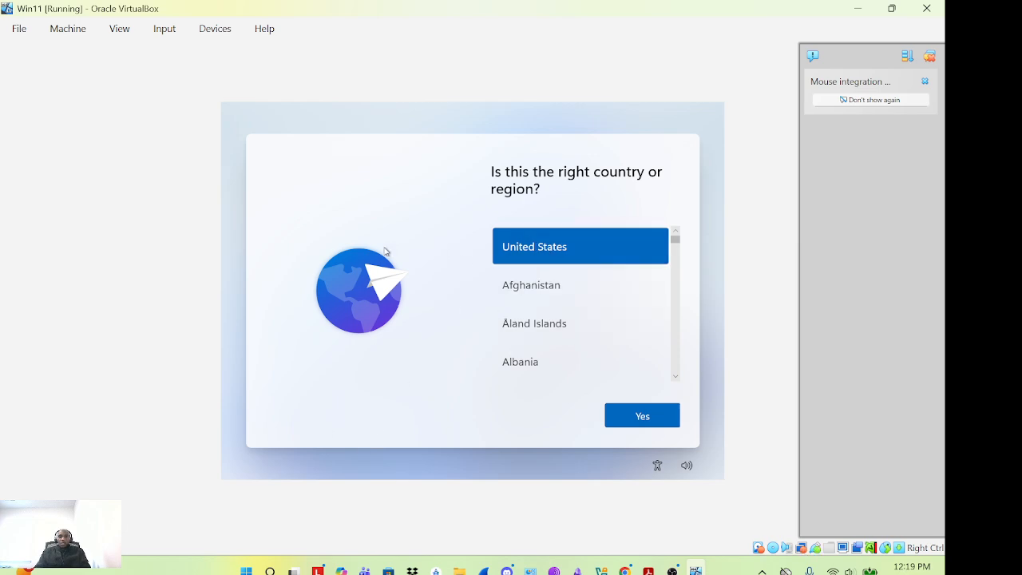
Confirm United States region and US keyboard, skipping the second keyboard layout
left_click(649, 418)
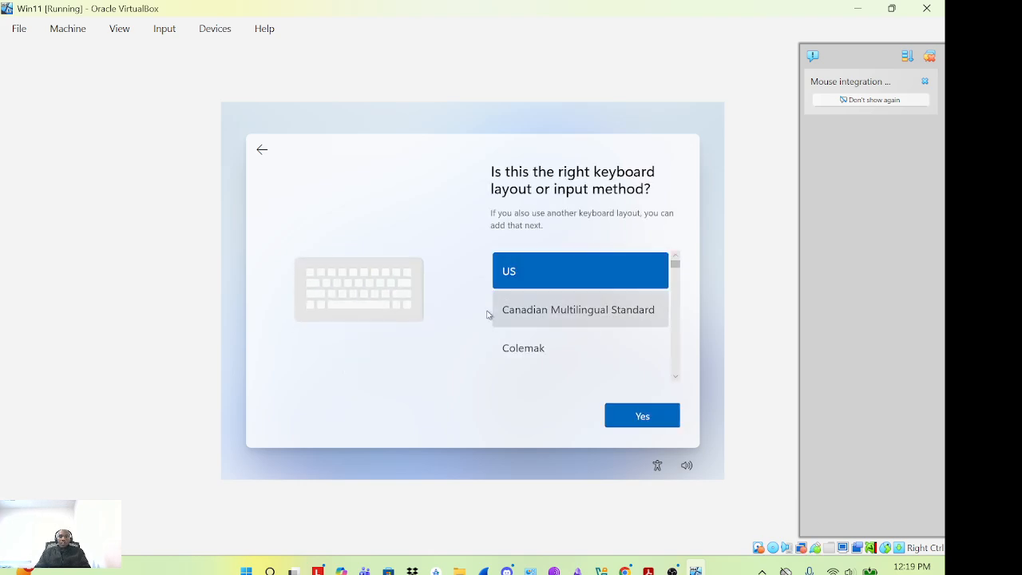
left_click(650, 421)
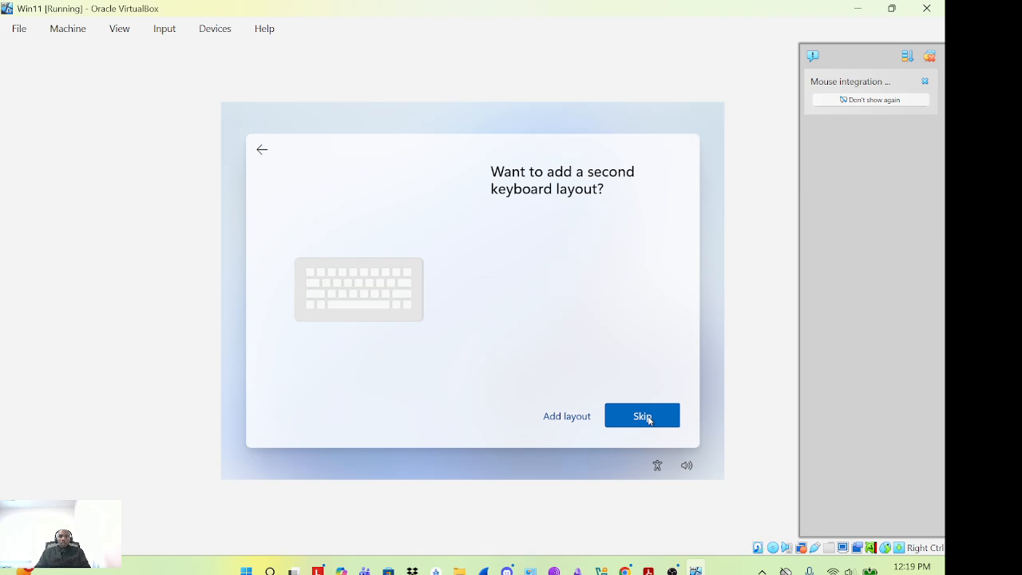
left_click(648, 419)
left_click(650, 418)
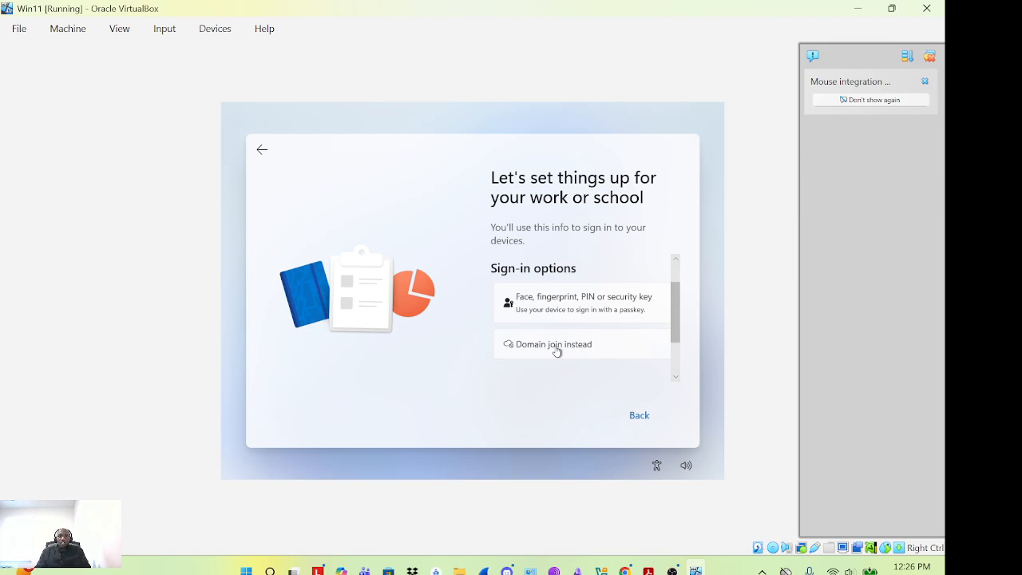
Choose domain join to create a local account and enter the account name
left_click(556, 346)
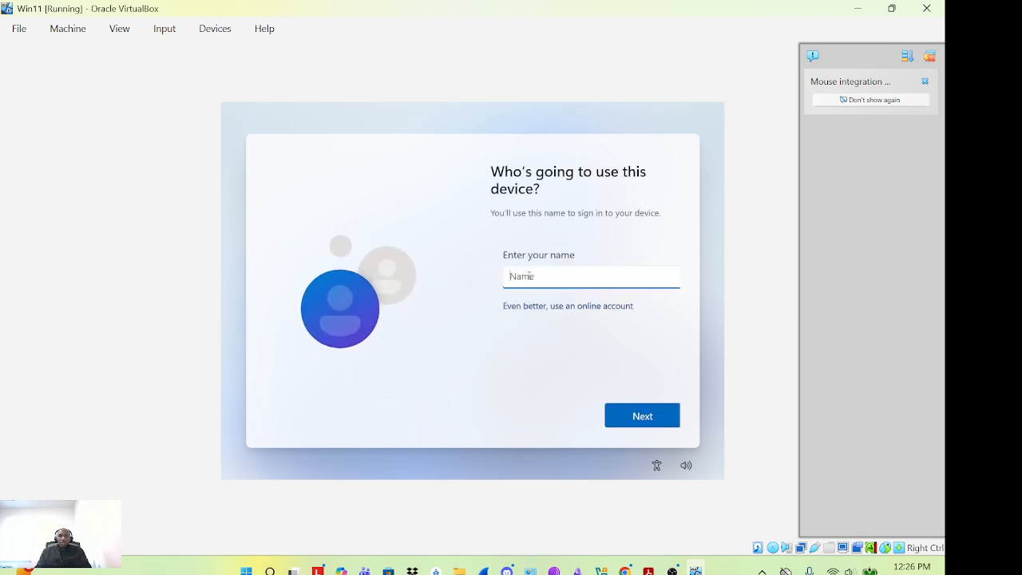
type("evans")
left_click(645, 416)
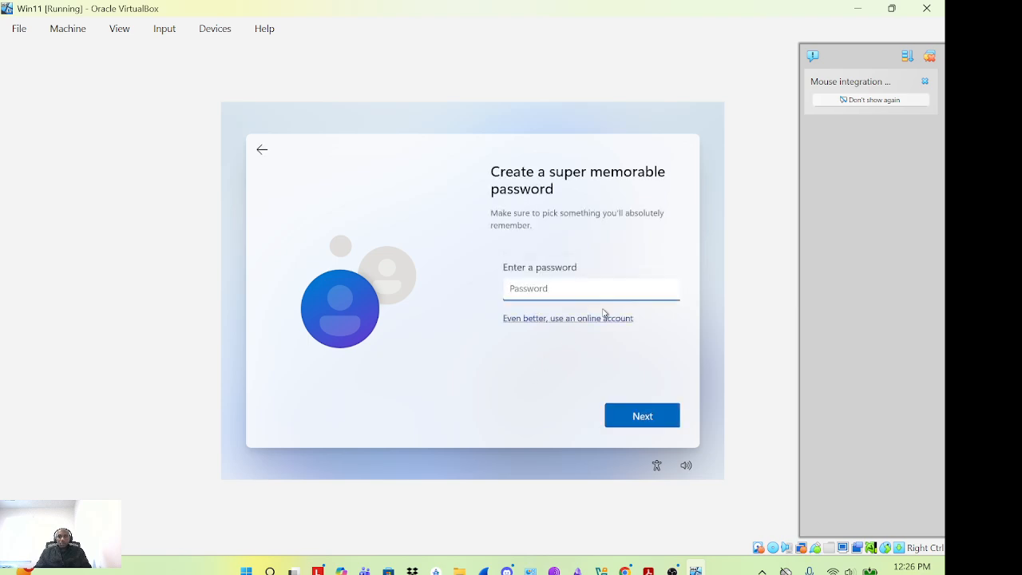
Enter the local account password and retype it to confirm
type("••")
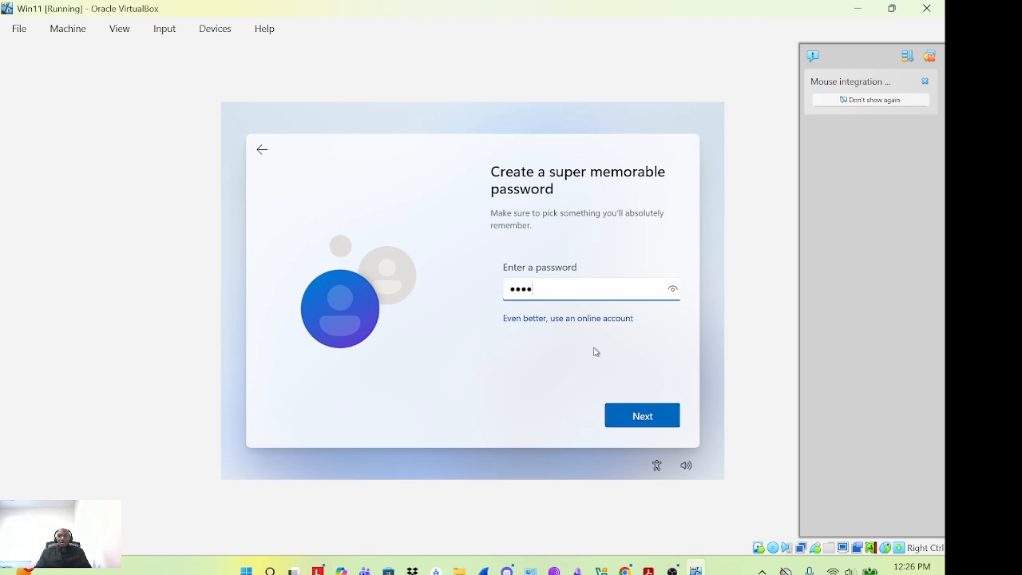
left_click(639, 416)
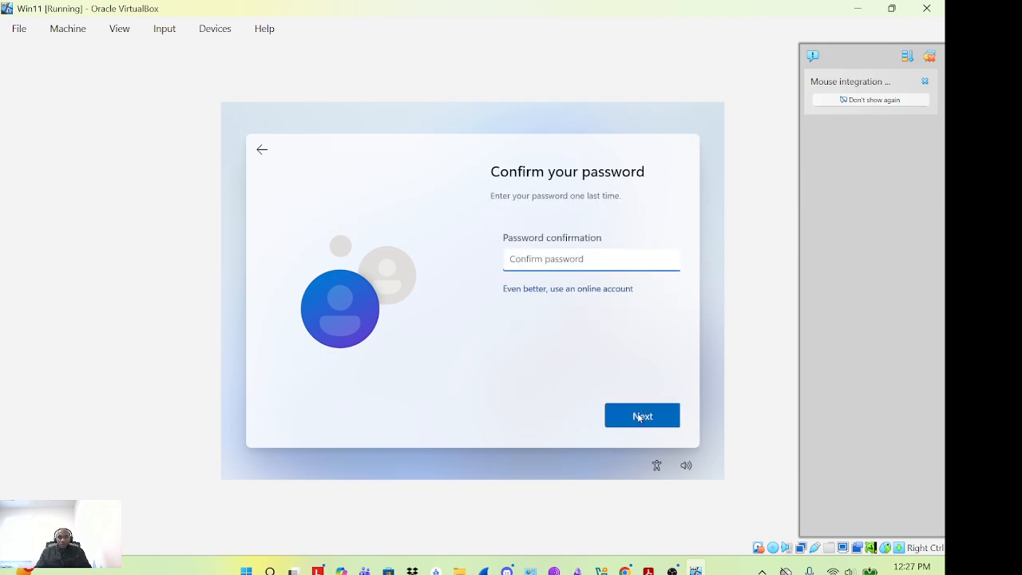
type("••")
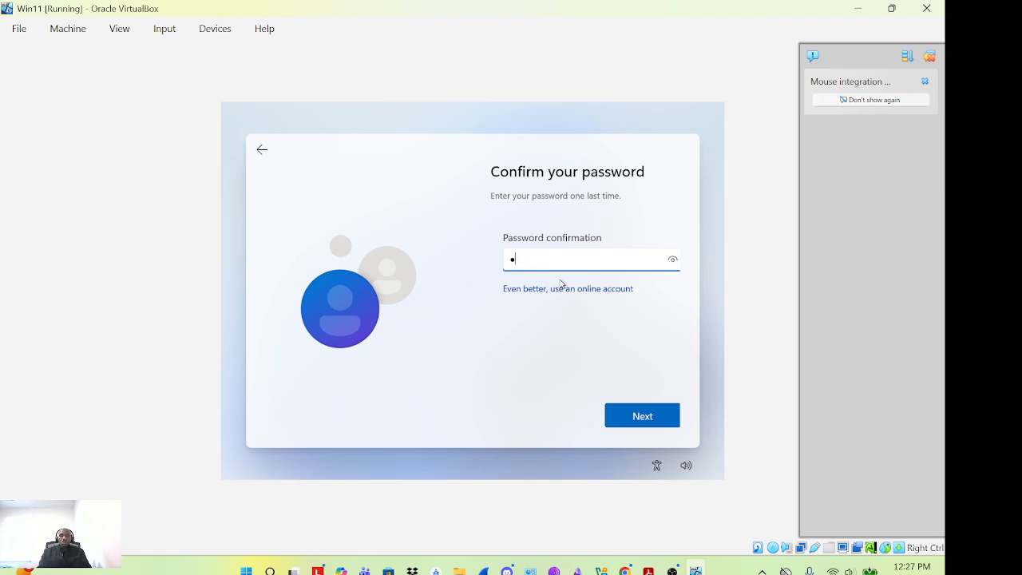
key("BackSpace")
type("••••")
key("Return")
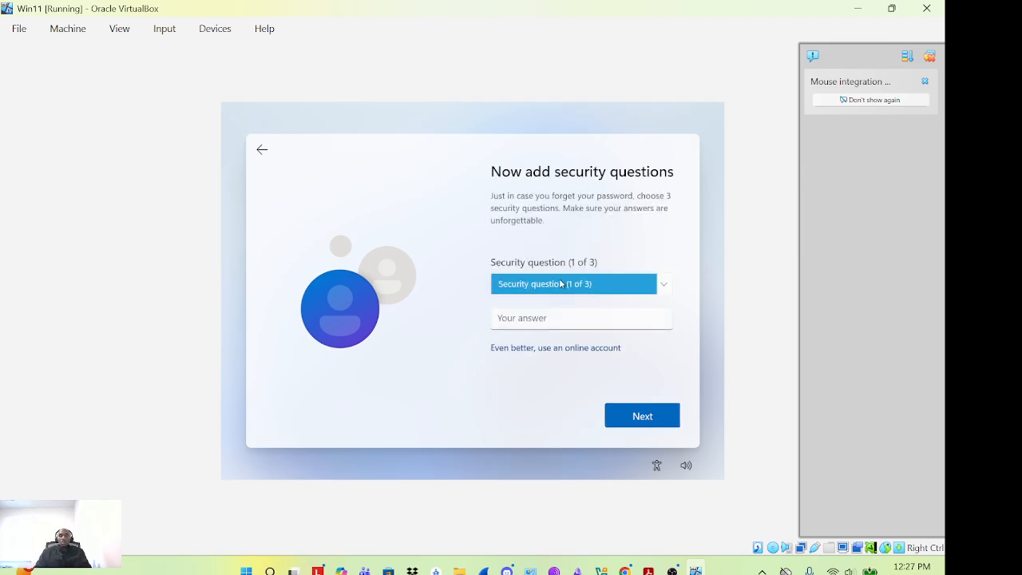
Pick the first pet's name security question and enter its answer
left_click(664, 284)
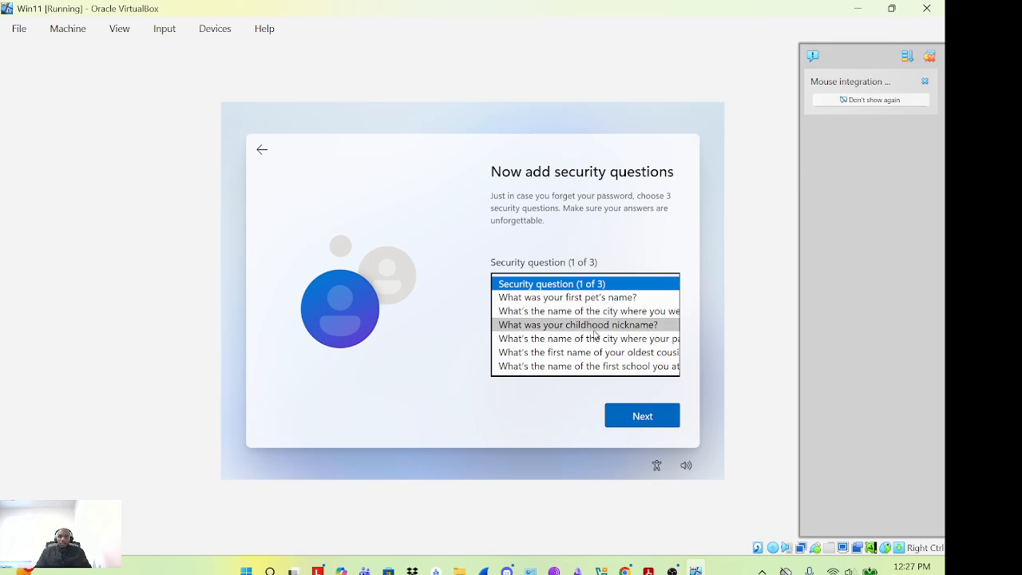
left_click(573, 297)
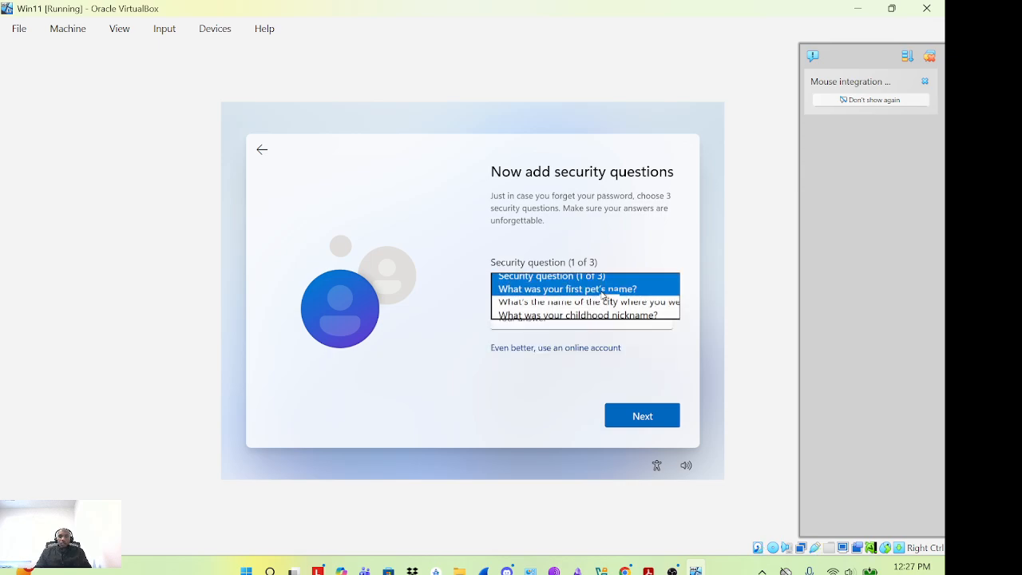
left_click(586, 328)
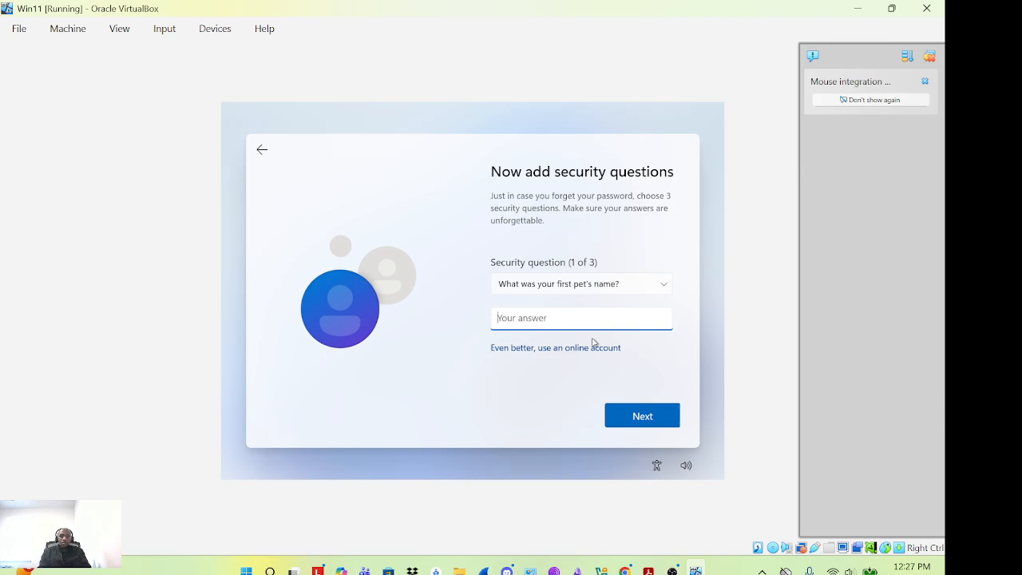
type("d")
key("BackSpace")
type("demo")
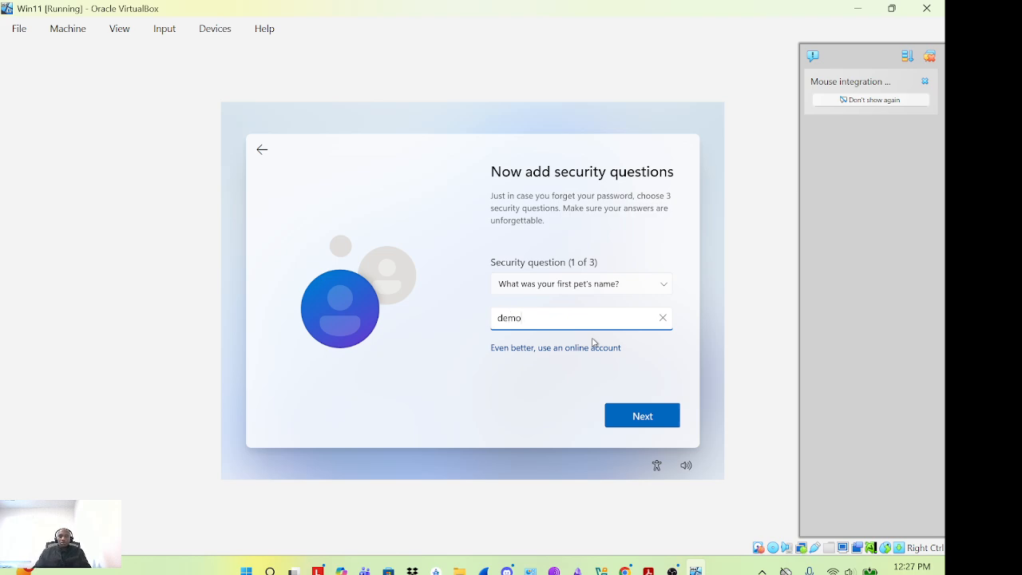
left_click(642, 417)
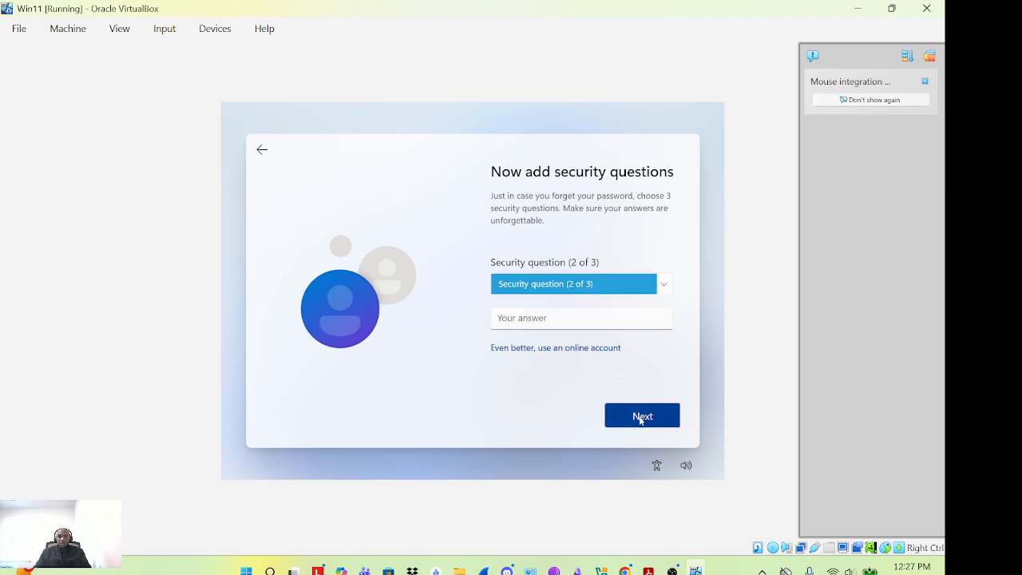
Pick the oldest cousin's first name question and enter its answer
left_click(666, 287)
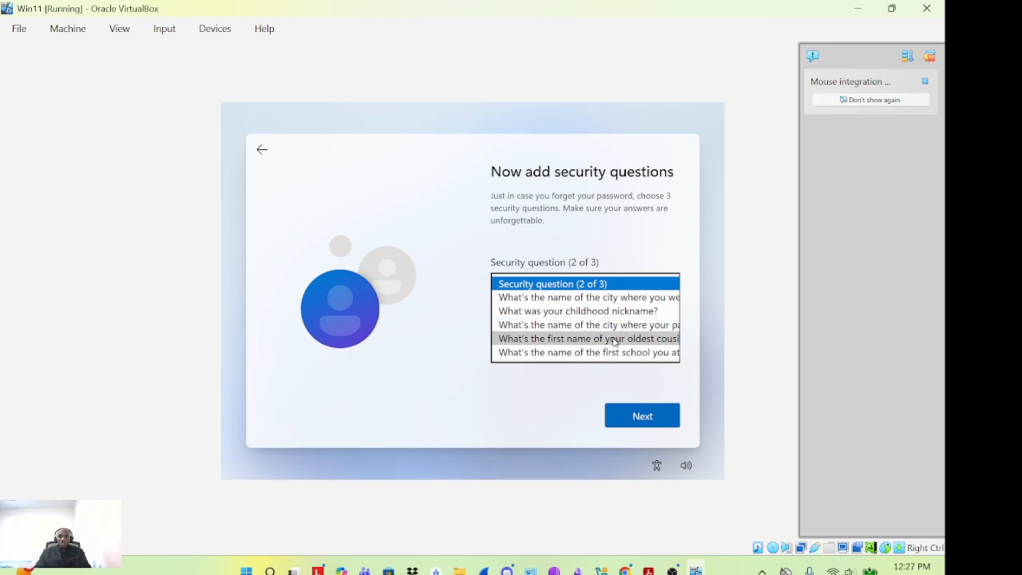
left_click(614, 339)
left_click(579, 320)
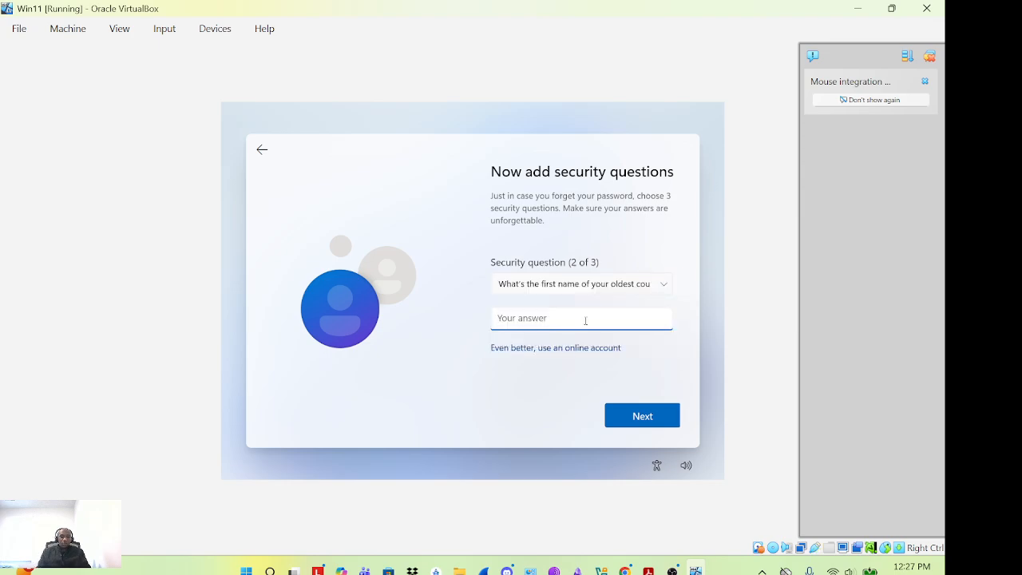
type("demo")
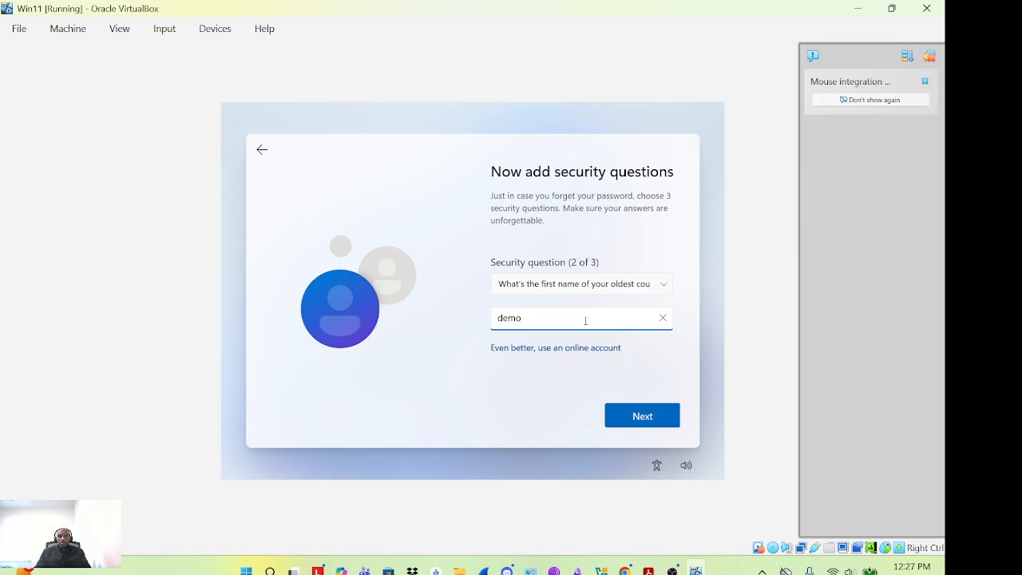
key("Return")
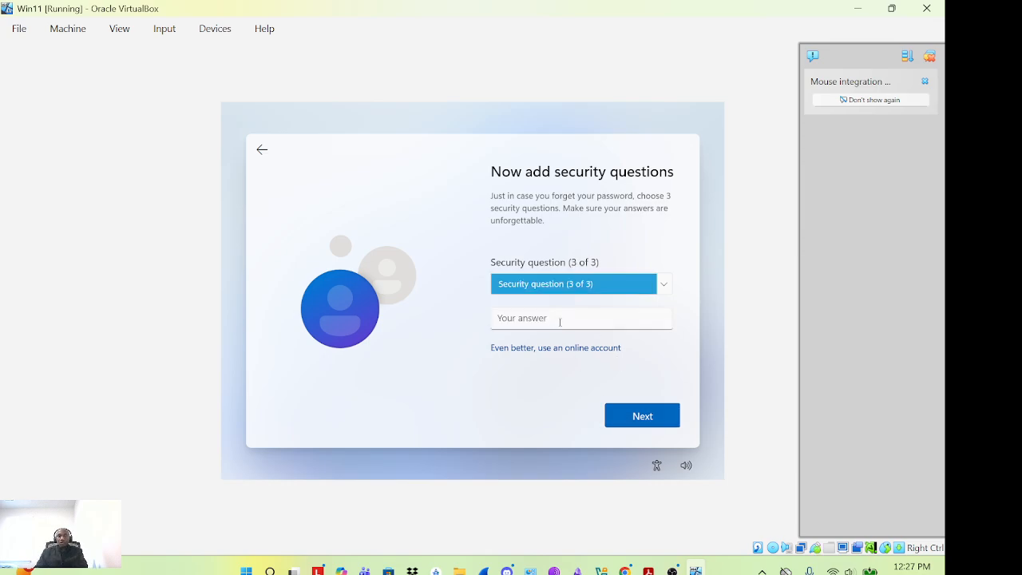
Pick the first school question as the third and enter its answer
left_click(659, 283)
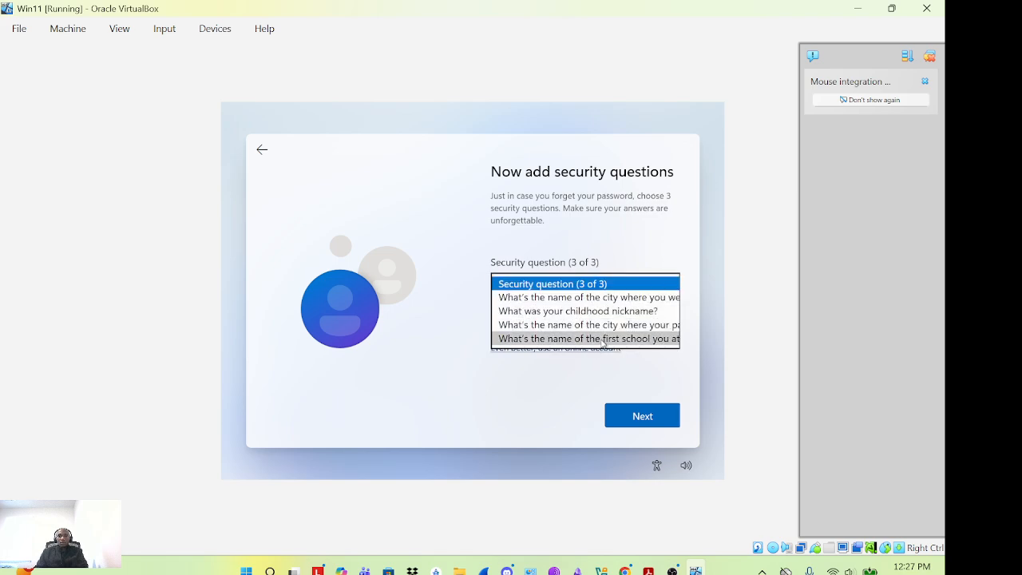
left_click(604, 340)
left_click(573, 321)
type("demo")
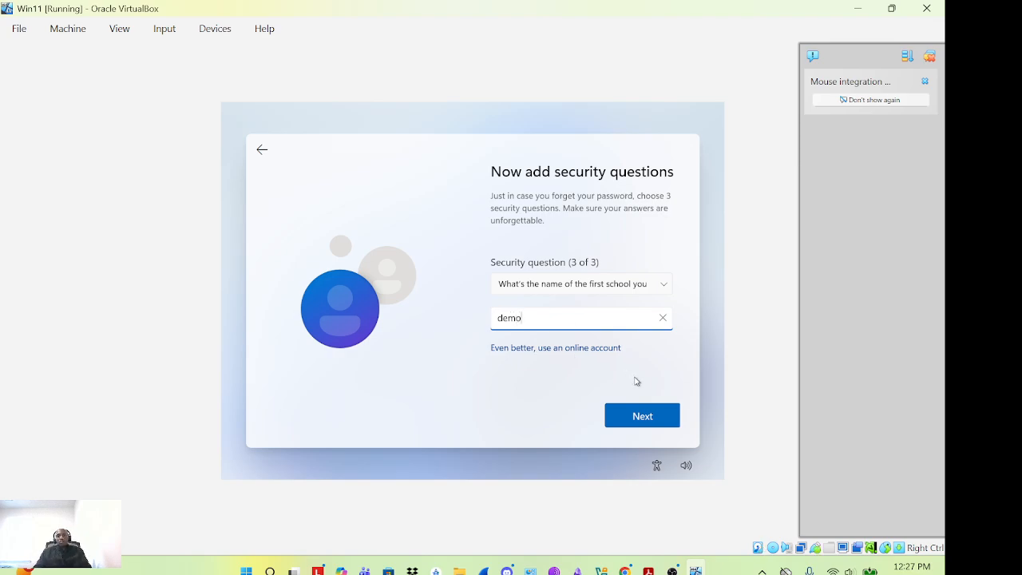
left_click(647, 427)
left_click(648, 424)
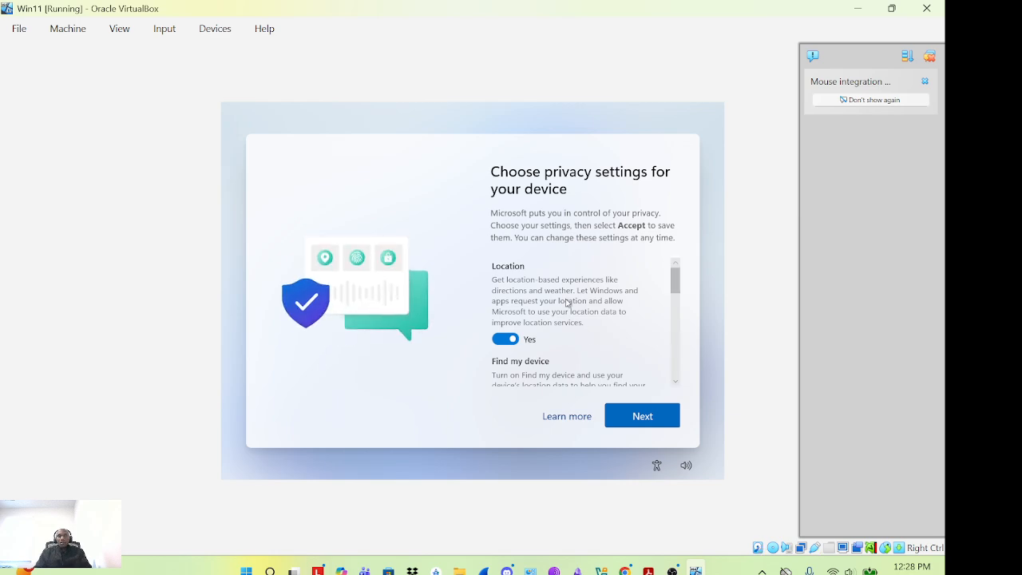
Turn off Location and Find my device in the privacy settings
scroll(555, 293, "down", 1)
scroll(556, 297, "up", 1)
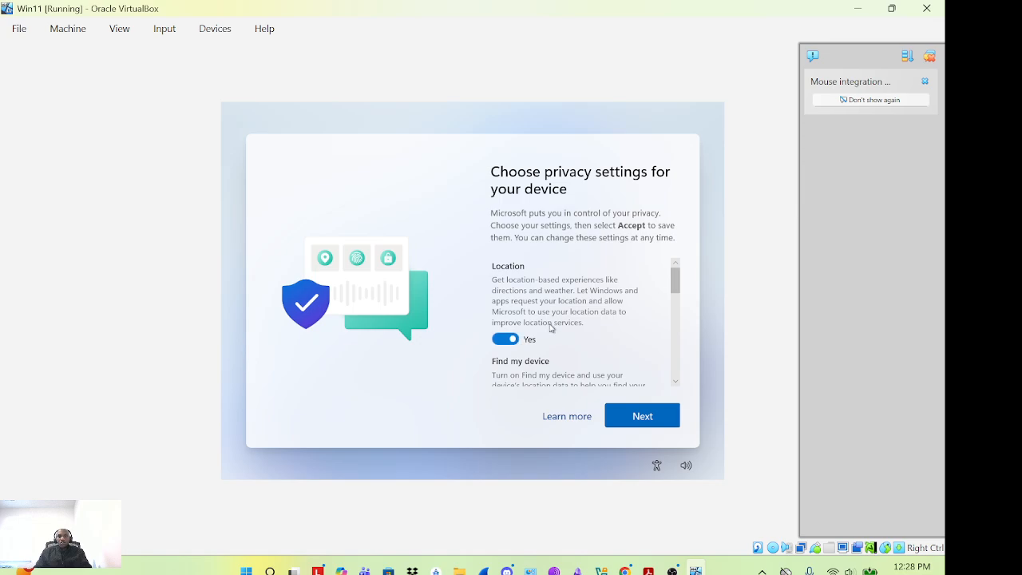
scroll(550, 327, "down", 2)
scroll(550, 328, "down", 1)
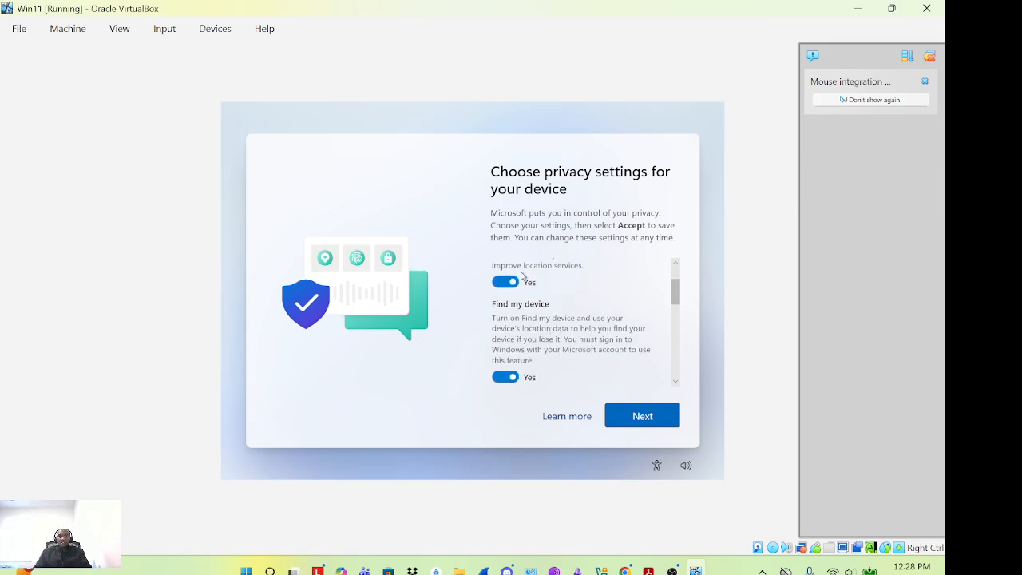
left_click(516, 280)
scroll(513, 287, "down", 1)
scroll(527, 297, "down", 1)
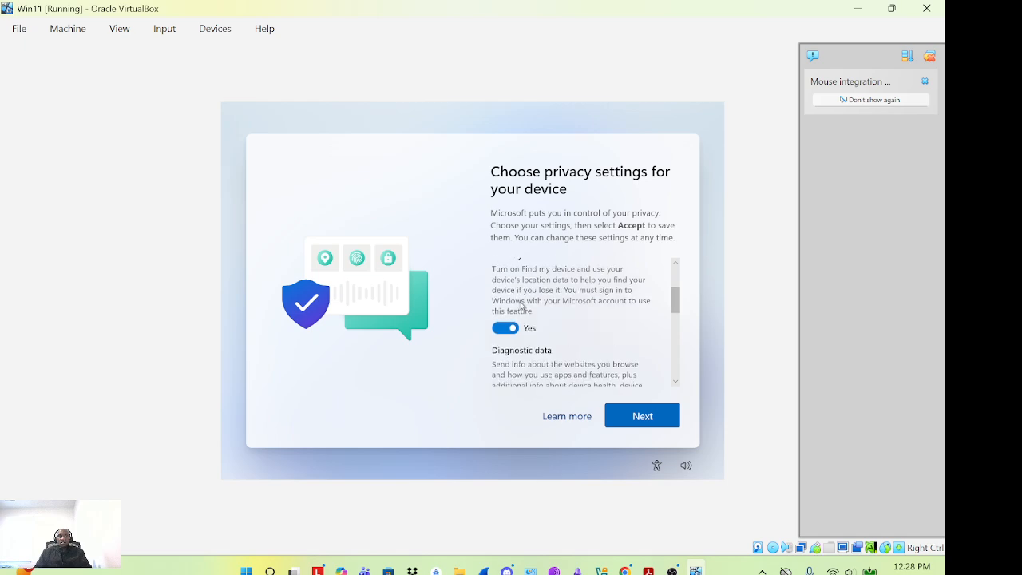
left_click(508, 324)
Limit diagnostic data to Required only and turn off inking & typing and tailored experiences
scroll(509, 331, "down", 1)
scroll(511, 329, "down", 2)
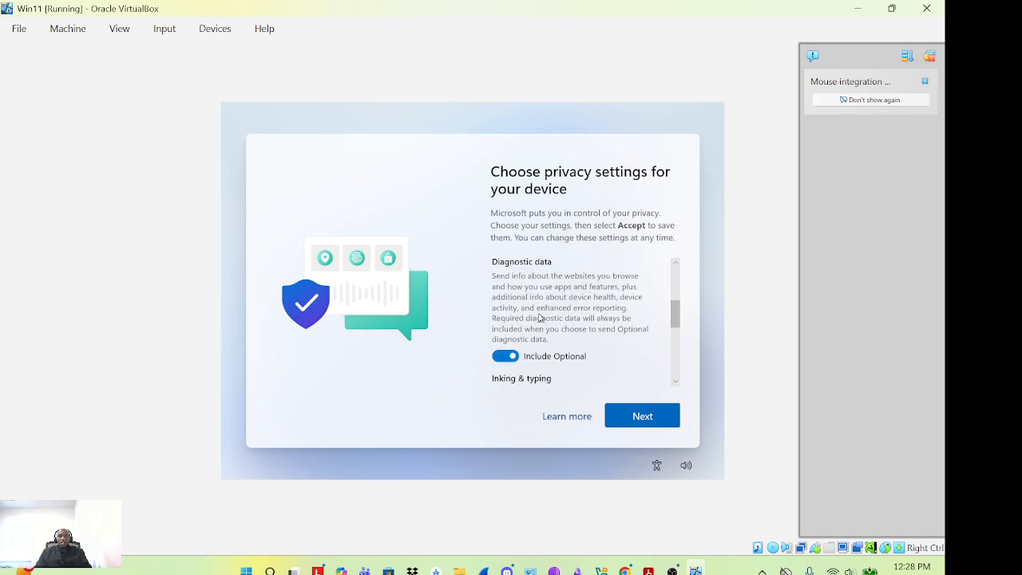
left_click(503, 355)
scroll(535, 352, "down", 3)
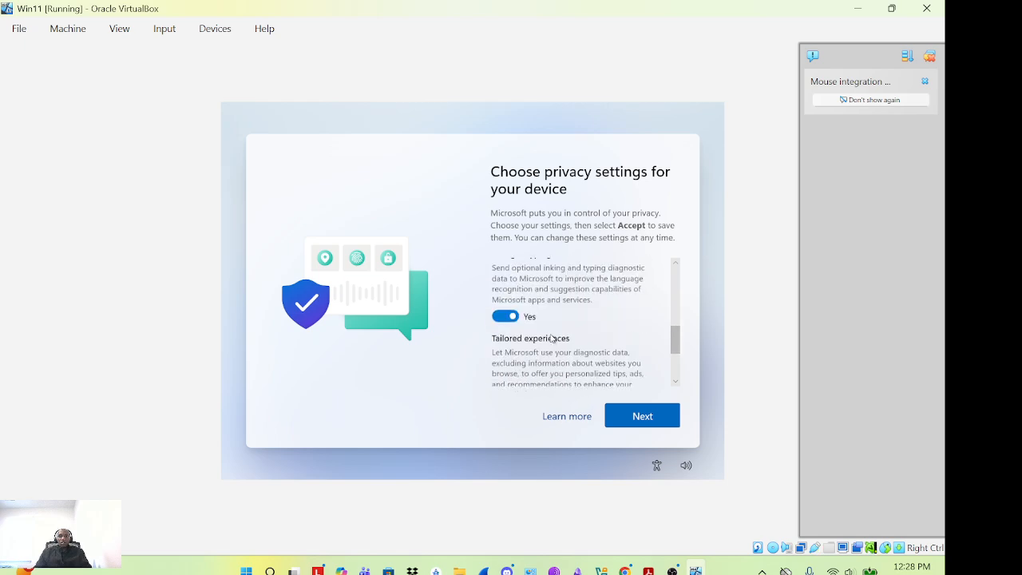
left_click(511, 316)
scroll(585, 328, "down", 3)
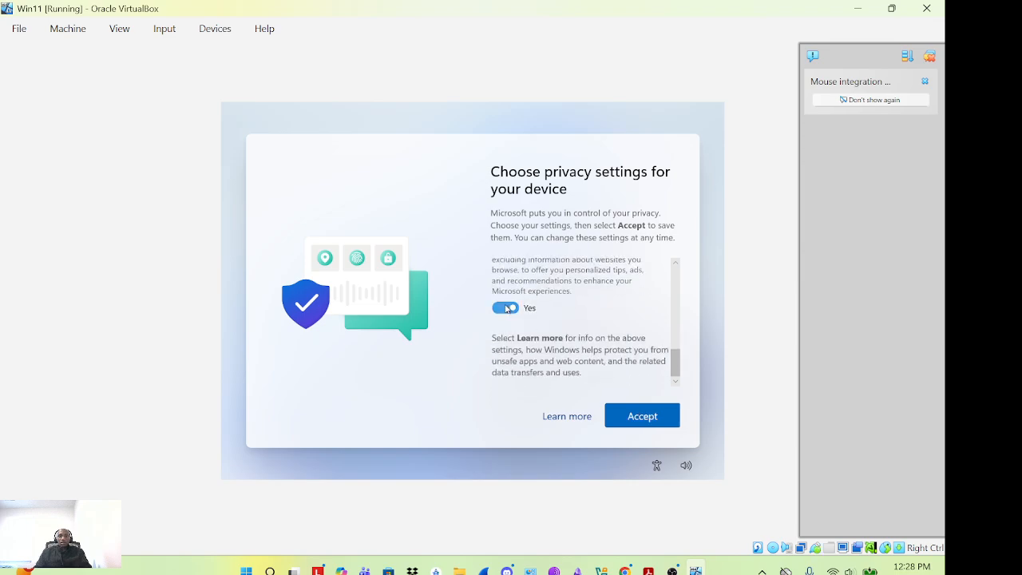
left_click(537, 328)
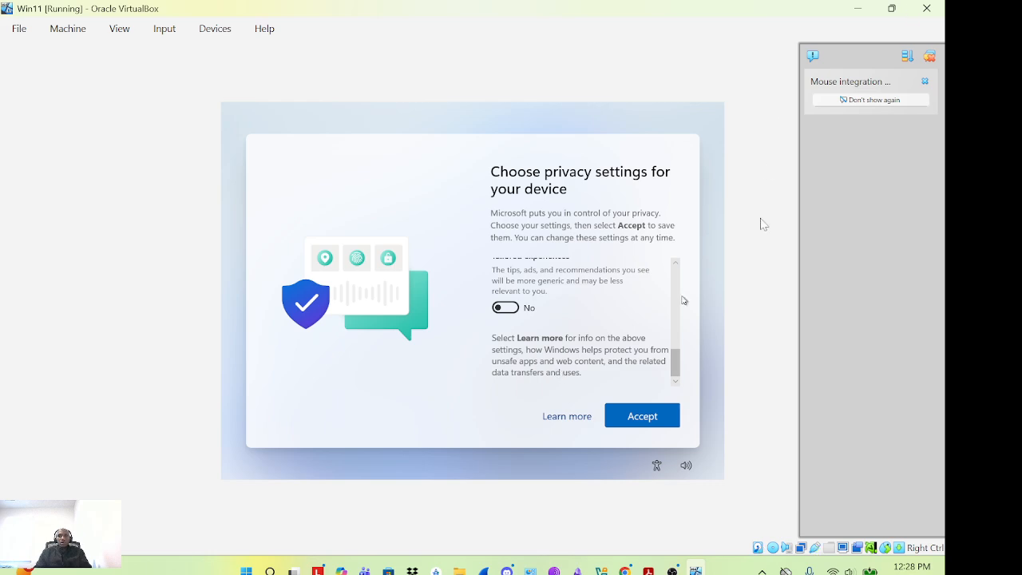
scroll(534, 332, "up", 10)
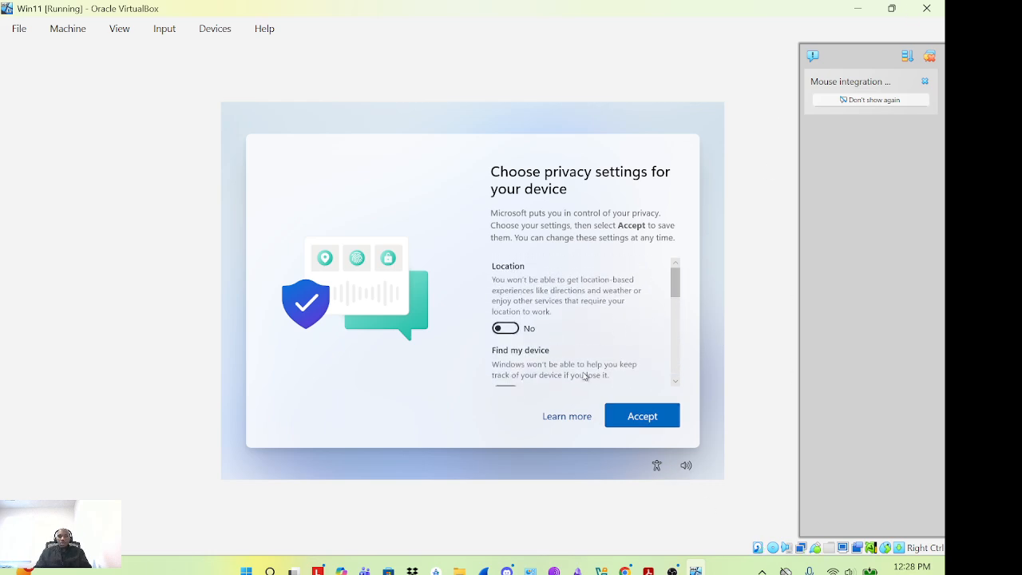
scroll(564, 335, "down", 10)
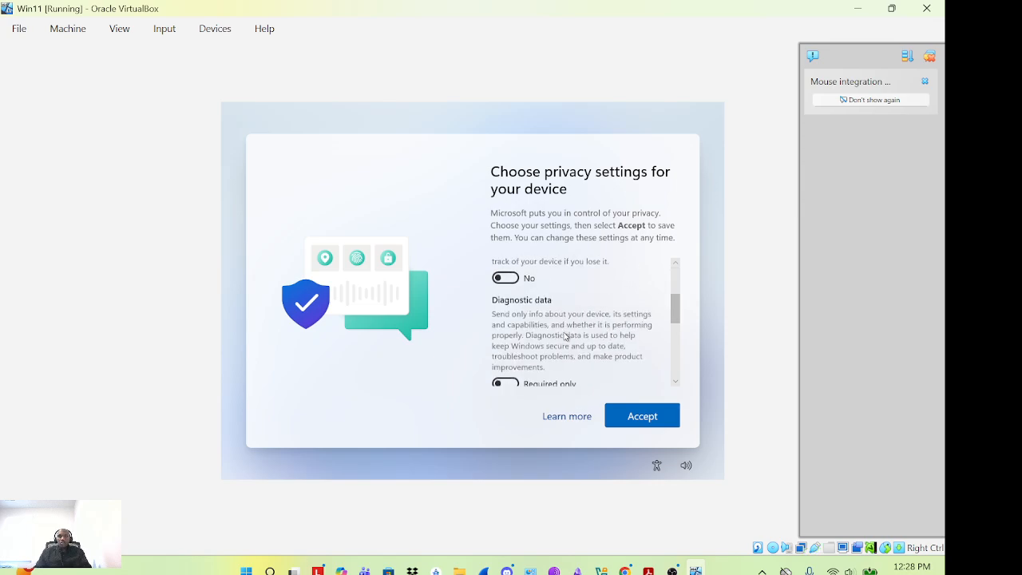
Accept the privacy settings so setup proceeds to check for Windows updates
left_click(642, 415)
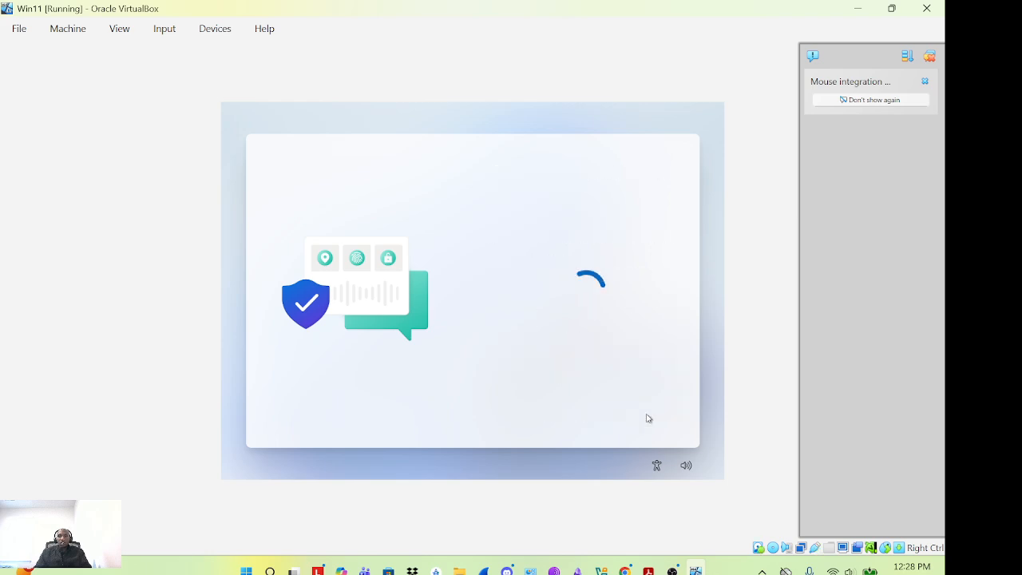